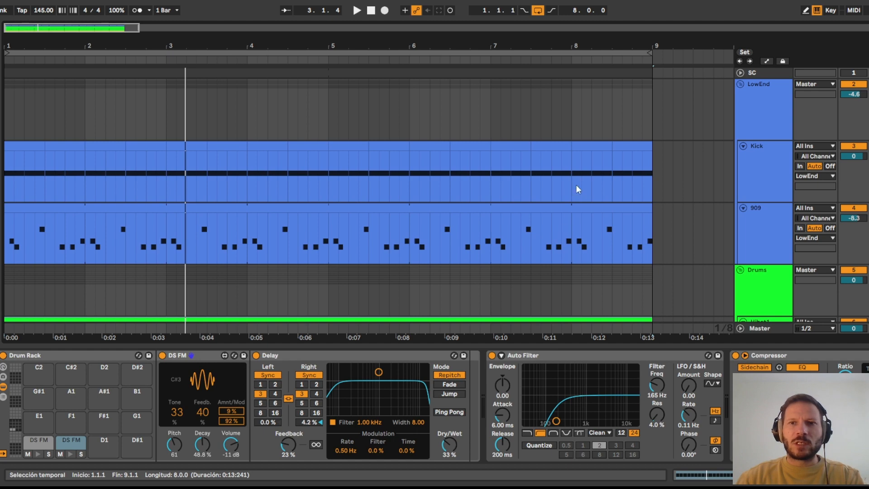
# Inspect the devices on the SC, LowEnd and Kick tracks and play back the kick pattern
pyautogui.click(769, 74)
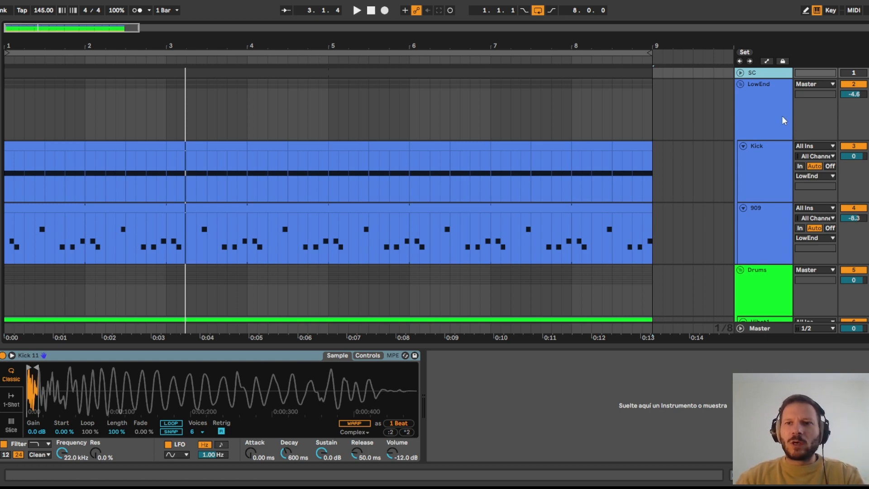
pyautogui.click(769, 118)
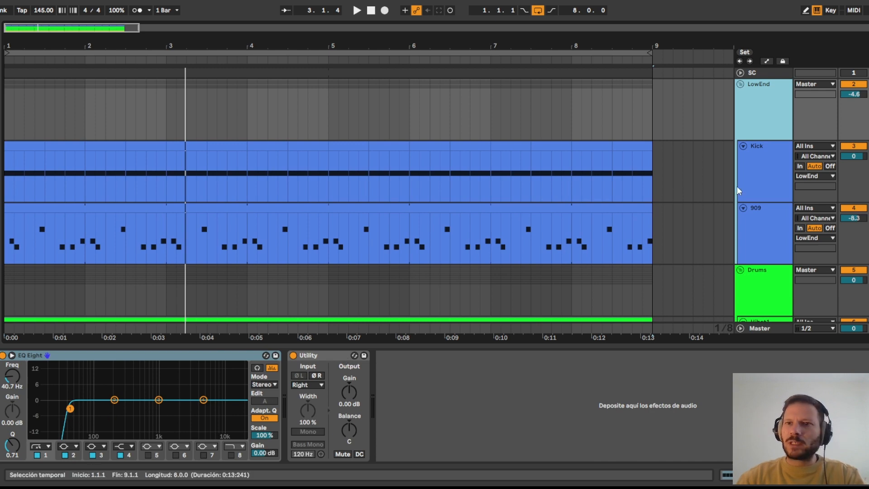
pyautogui.click(762, 177)
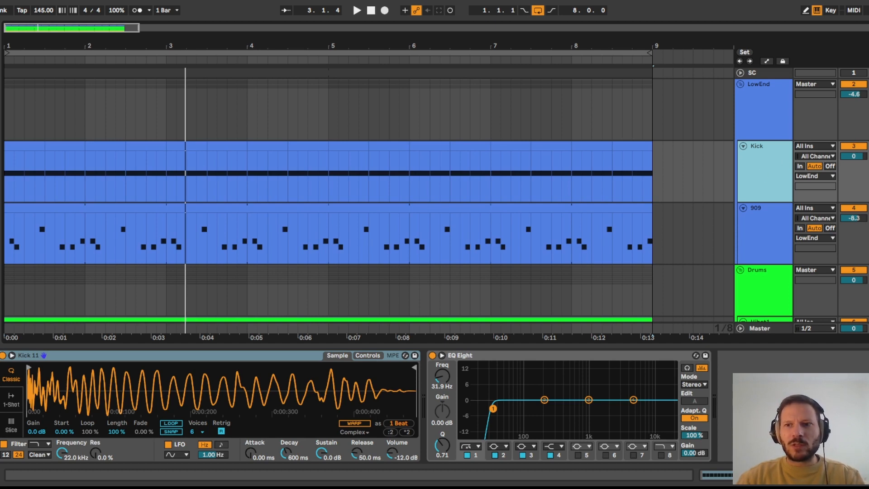
pyautogui.click(866, 147)
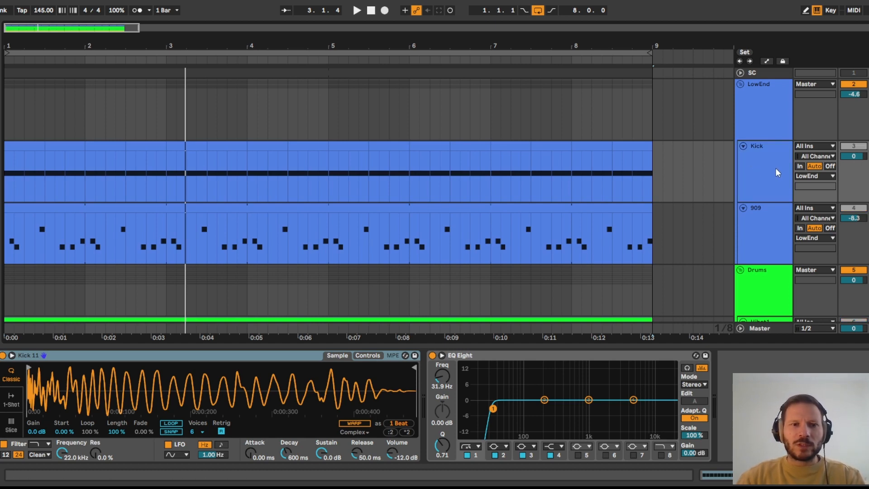
pyautogui.press('space')
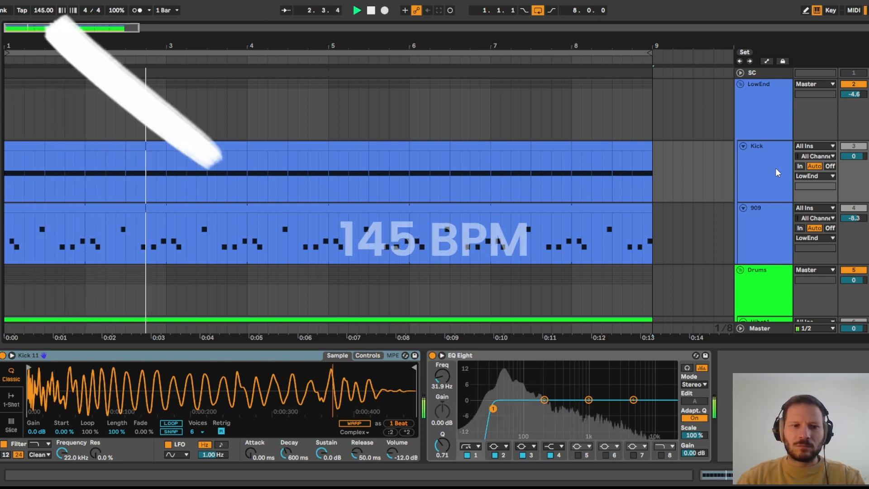
# Inspect the 909 track's drum kit and its tom pattern clip, and play it back
pyautogui.click(765, 226)
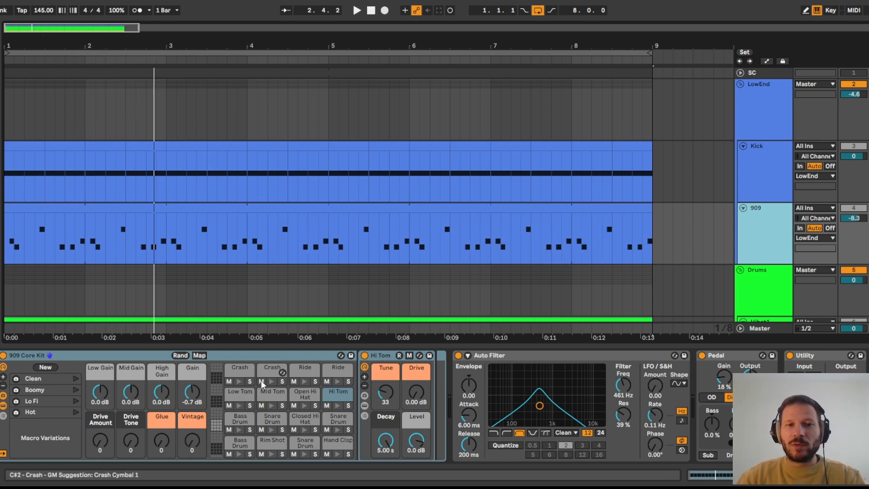
pyautogui.doubleClick(460, 208)
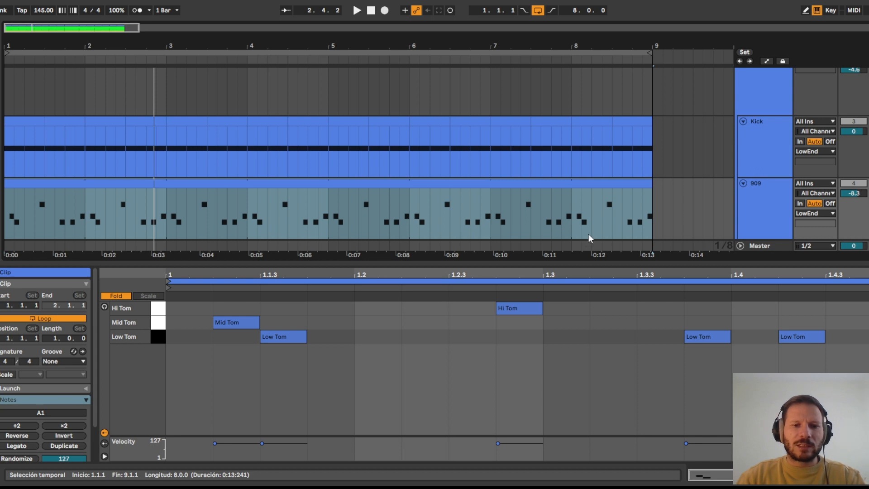
pyautogui.press('space')
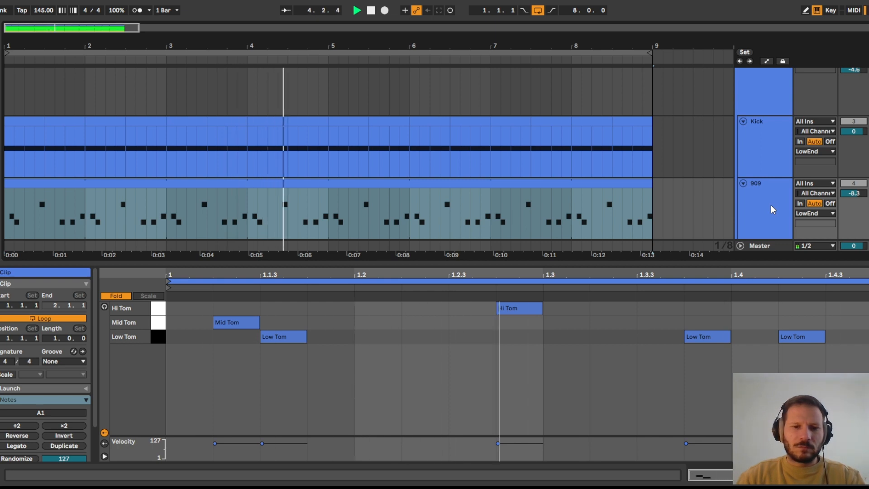
pyautogui.press('space')
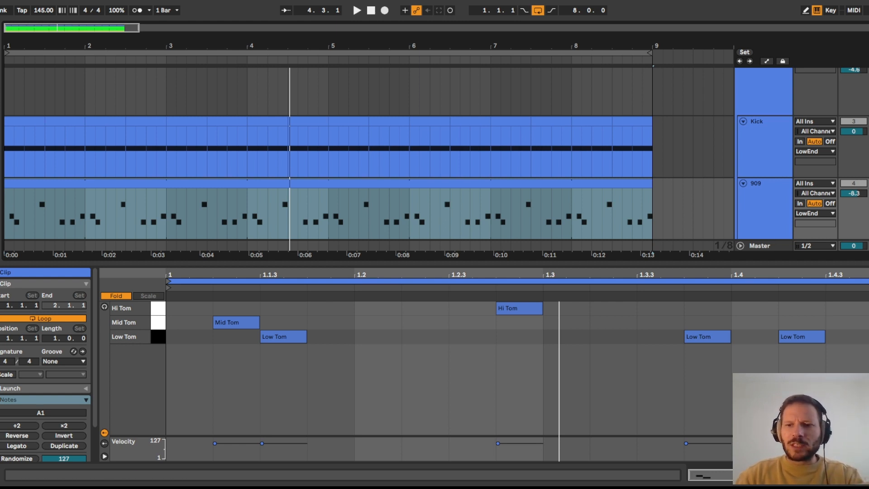
pyautogui.hotkey('shift', 'Tab')
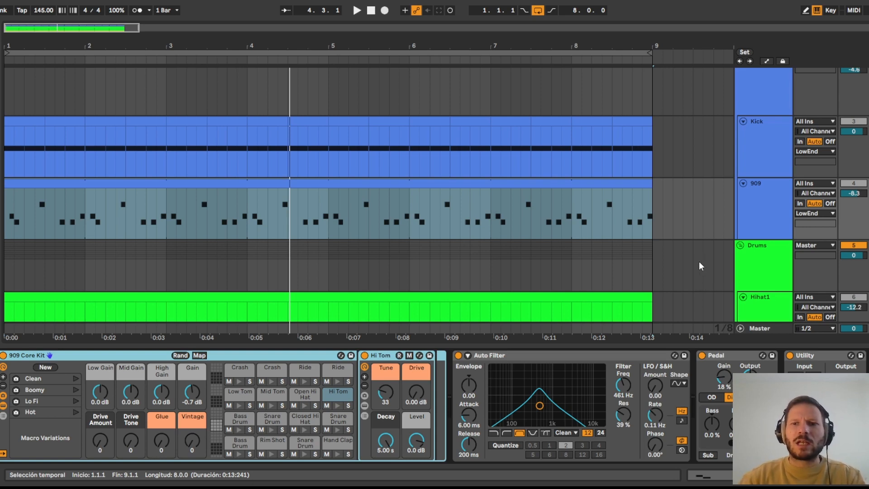
# Inspect the Hihat1 track's sampler and open its MIDI clip to examine the note pattern
pyautogui.scroll(2, 705, 251)
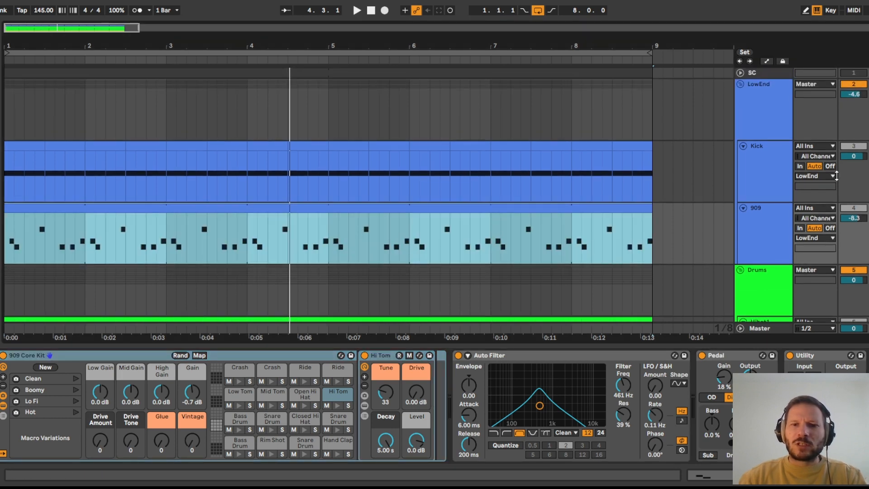
pyautogui.scroll(-1, 797, 192)
pyautogui.scroll(-3, 790, 191)
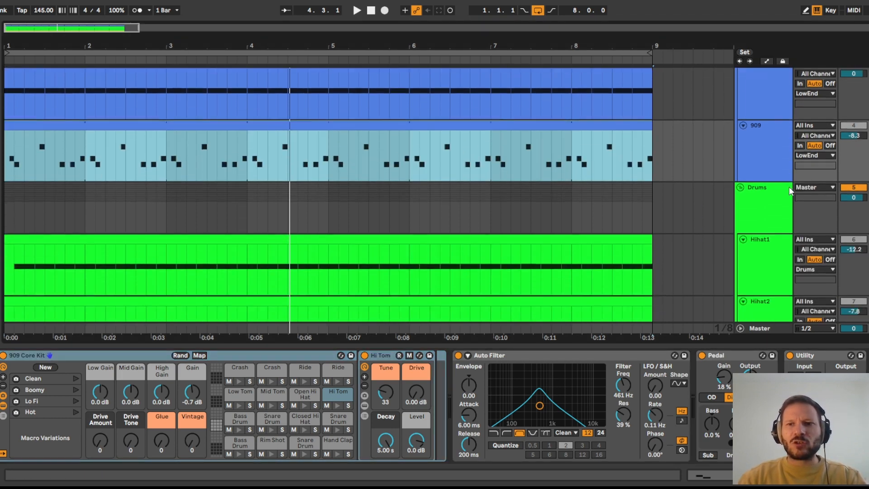
pyautogui.scroll(-3, 790, 190)
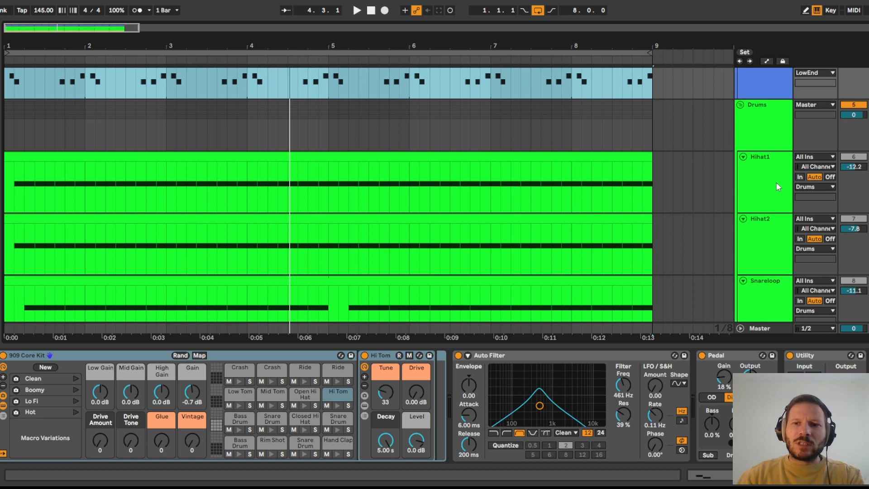
pyautogui.click(778, 186)
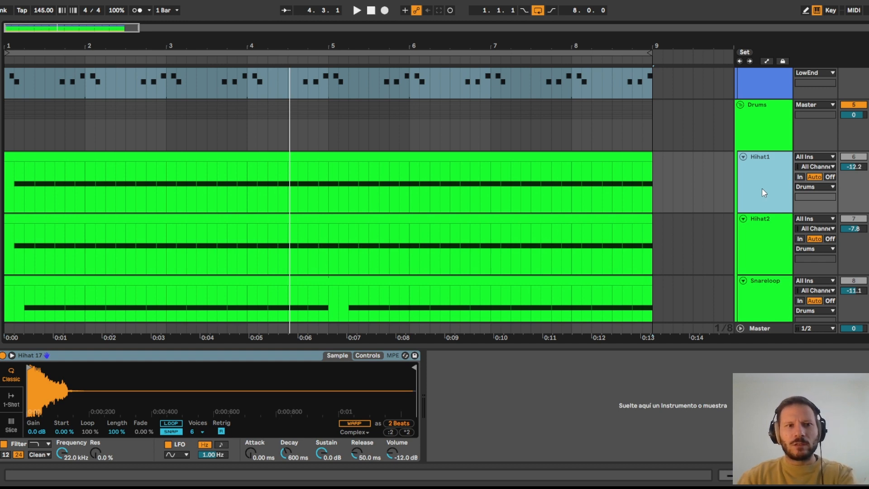
pyautogui.doubleClick(465, 178)
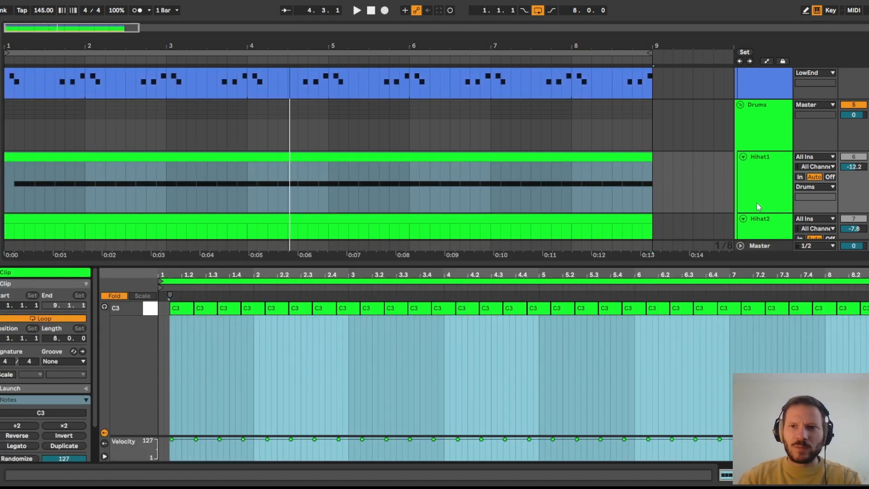
# Select the Hihat2 track and compare its pattern with the neighbouring Hihat1 and Snareloop tracks
pyautogui.click(767, 228)
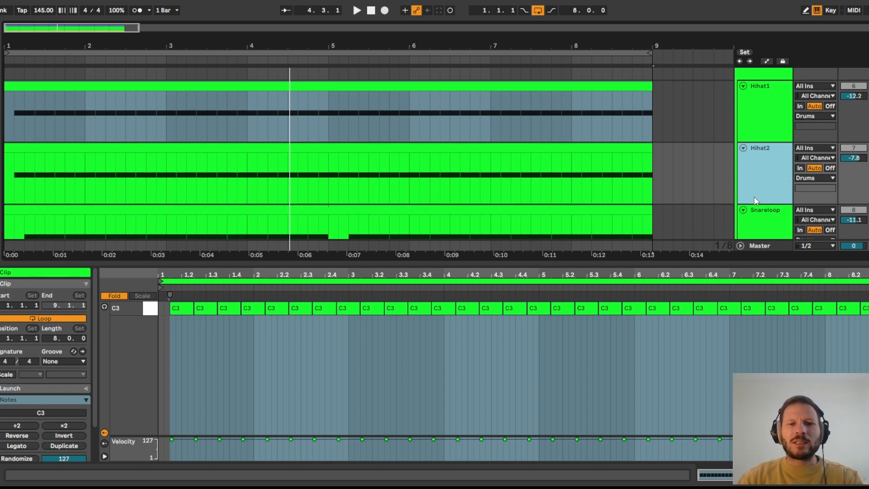
pyautogui.scroll(-2, 754, 200)
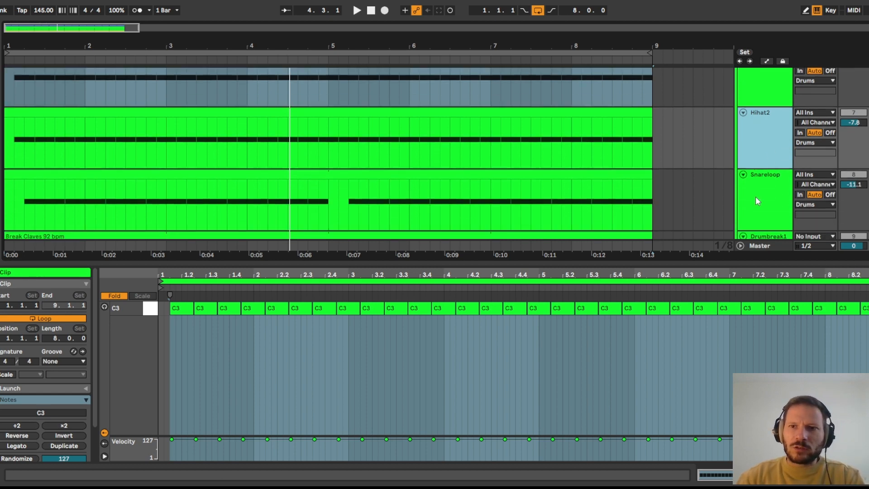
pyautogui.click(755, 197)
pyautogui.press('Up')
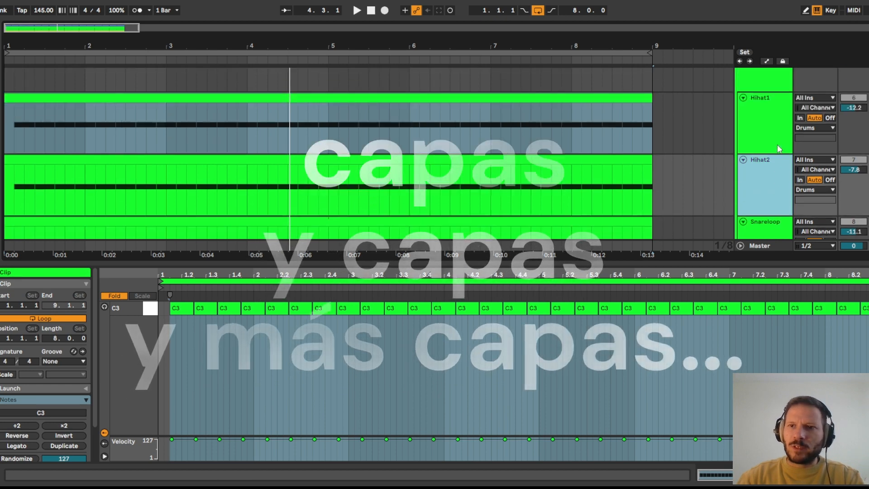
pyautogui.scroll(3, 330, 230)
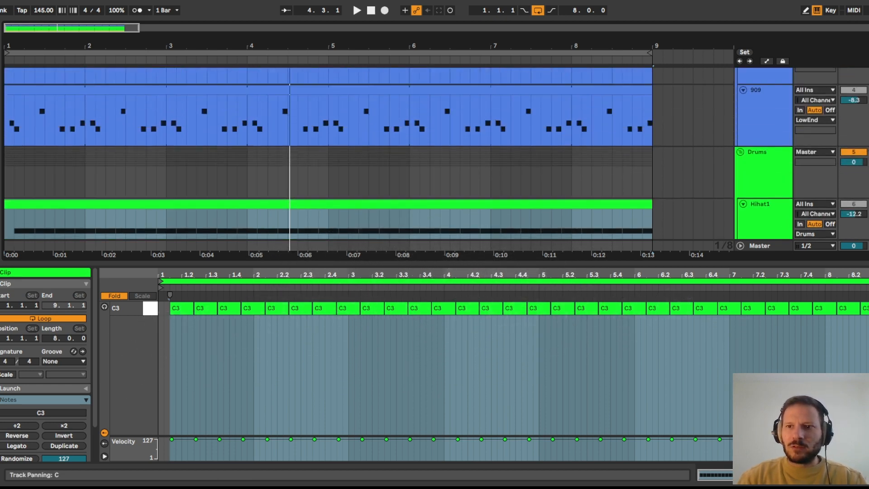
pyautogui.scroll(-2, 330, 154)
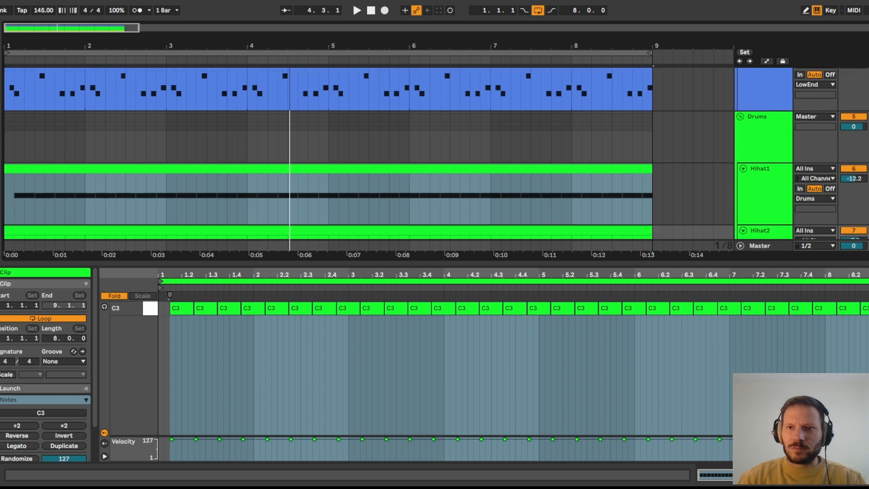
pyautogui.scroll(-3, 330, 154)
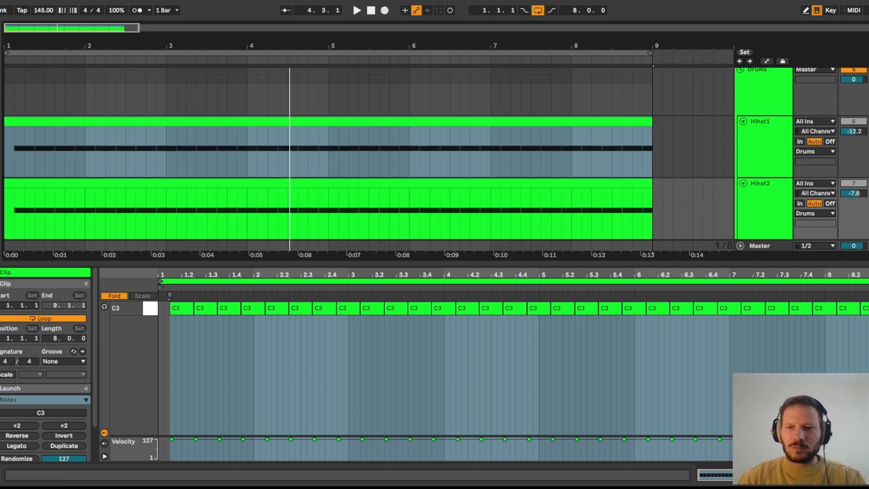
# Play the loop from the start while reviewing the low-end and hi-hat layers, and stop playback
pyautogui.press('space')
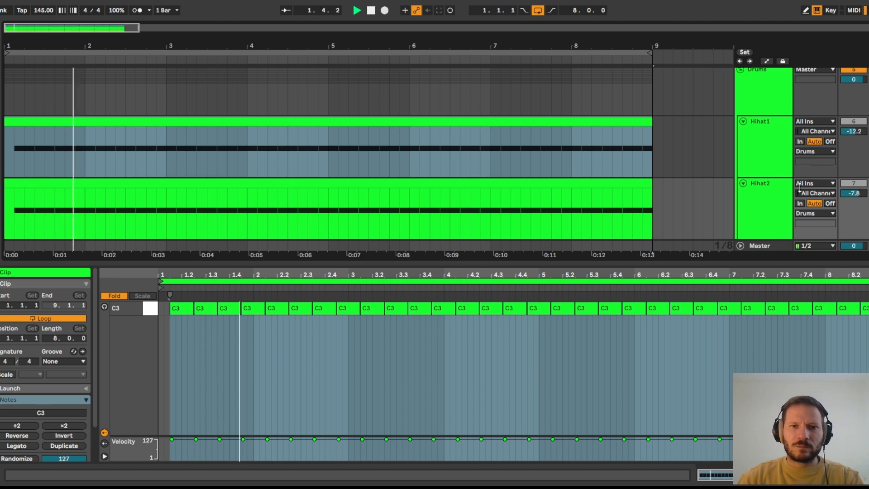
pyautogui.scroll(-3, 799, 186)
pyautogui.scroll(6, 800, 186)
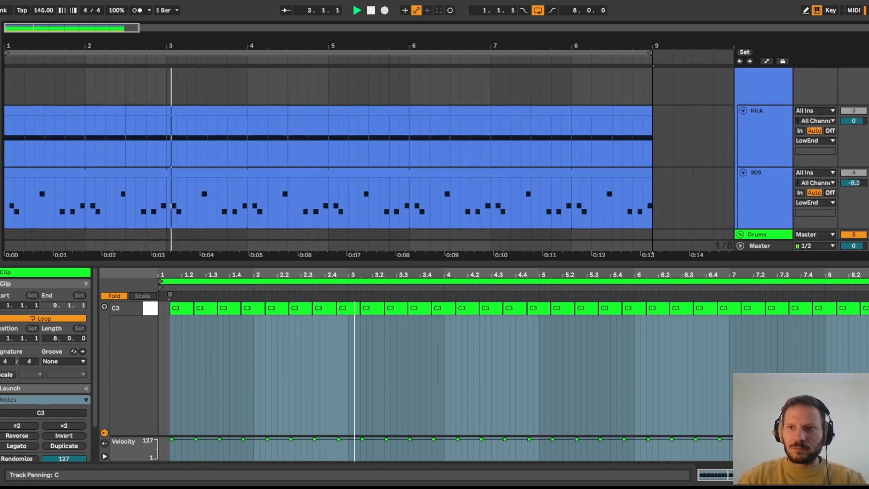
pyautogui.scroll(-6, 791, 154)
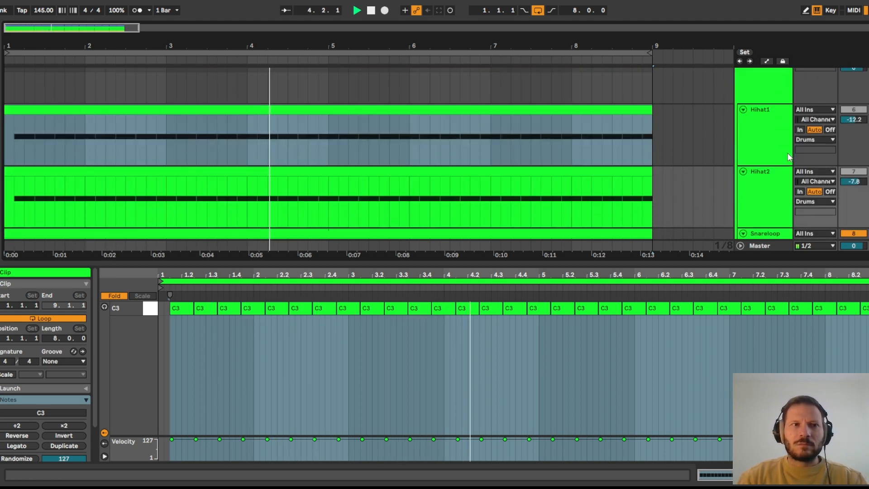
pyautogui.scroll(-4, 791, 152)
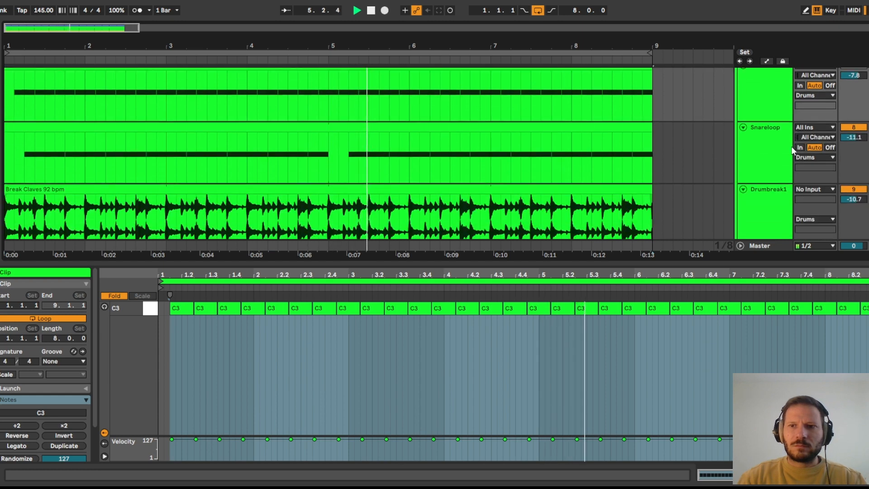
pyautogui.press('space')
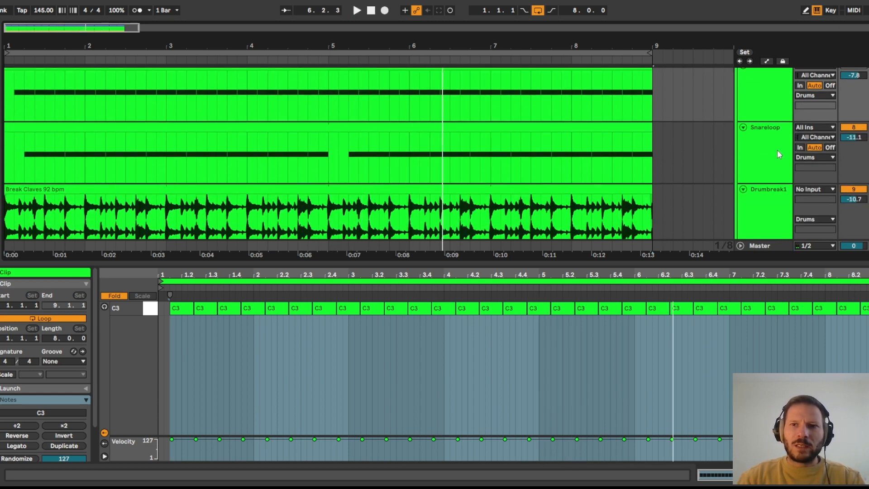
# Show the Snareloop track's sampler and zoom in on the looped slice of the Rave Loop 17 sample
pyautogui.click(588, 137)
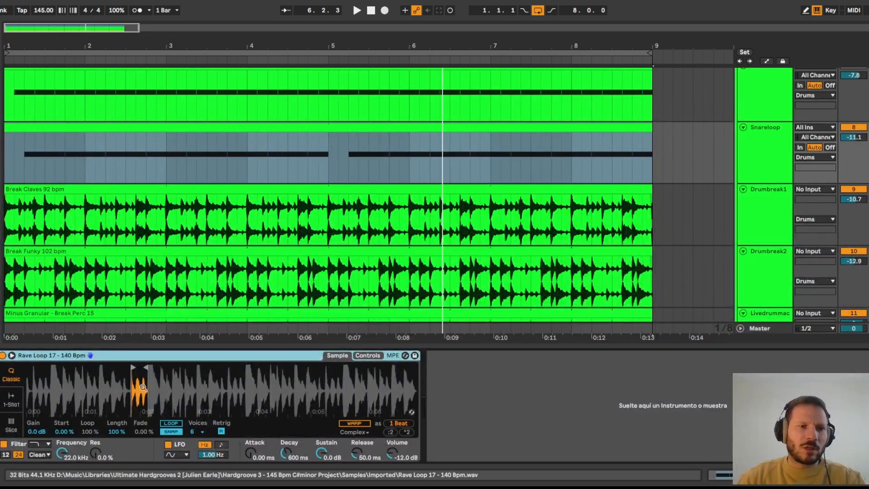
pyautogui.moveTo(142, 383); pyautogui.dragTo(139, 430)
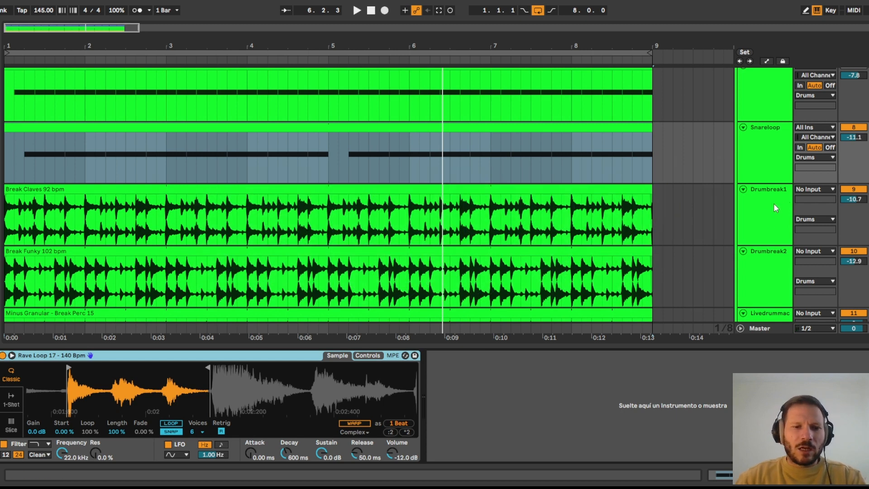
# Compare the effect chains on the Drumbreak1 and Drumbreak2 tracks
pyautogui.click(773, 207)
pyautogui.scroll(-3, 773, 207)
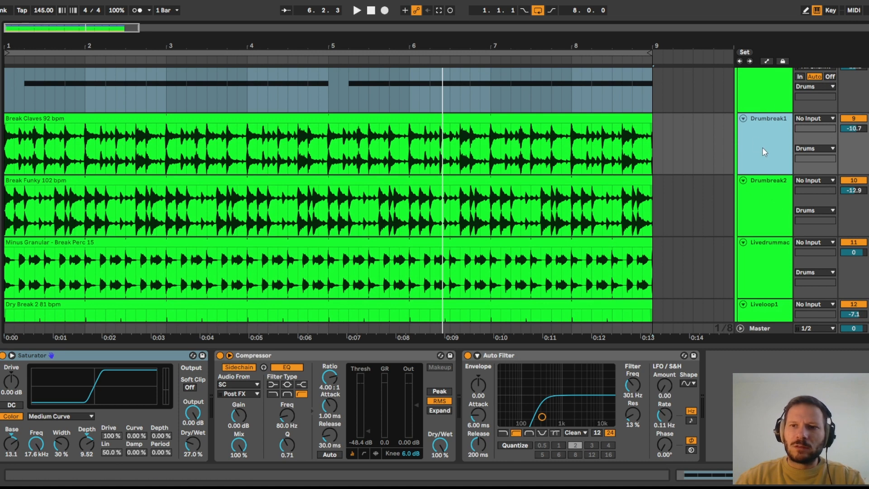
pyautogui.click(766, 209)
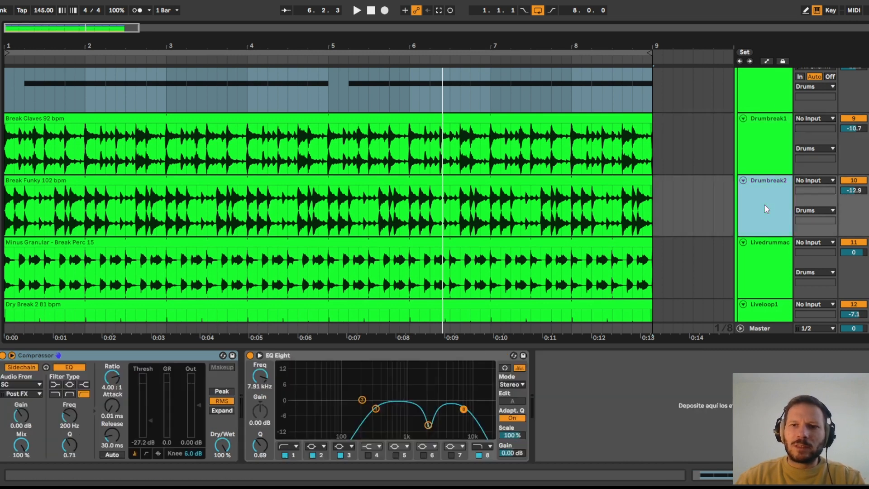
pyautogui.click(762, 137)
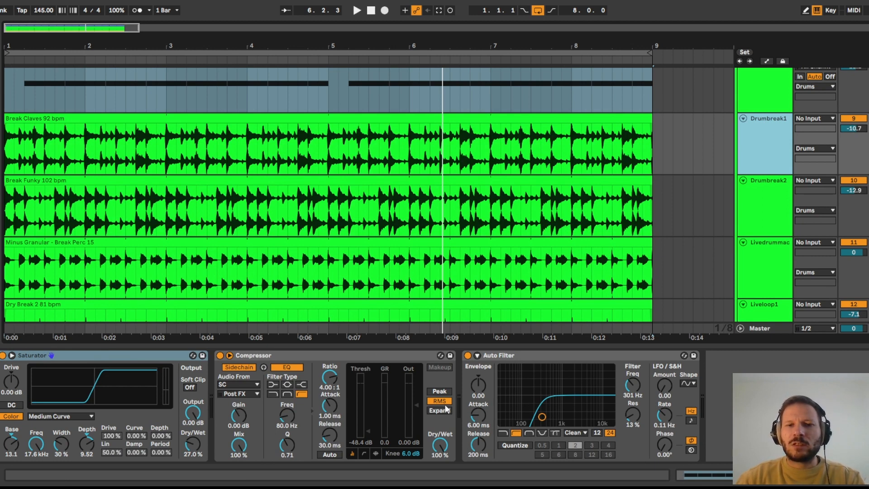
pyautogui.click(778, 207)
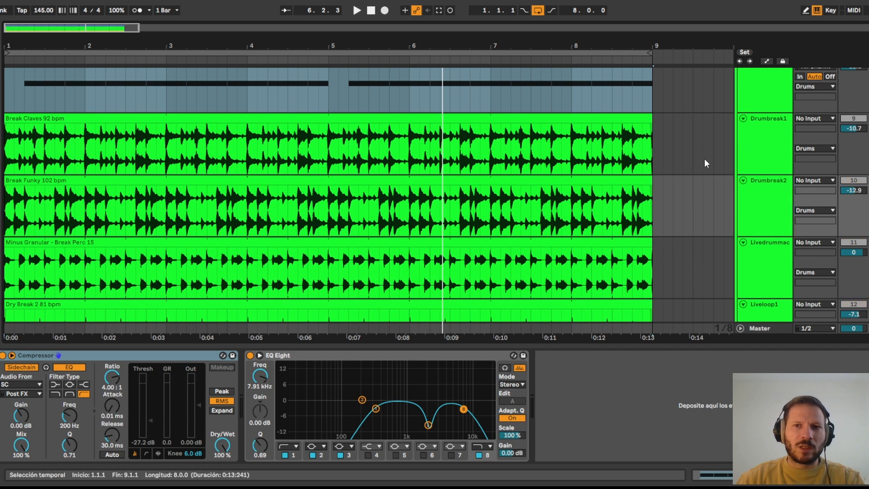
# Bypass the Compressor and EQ Eight on the Drumbreak2 track while the loop plays
pyautogui.press('space')
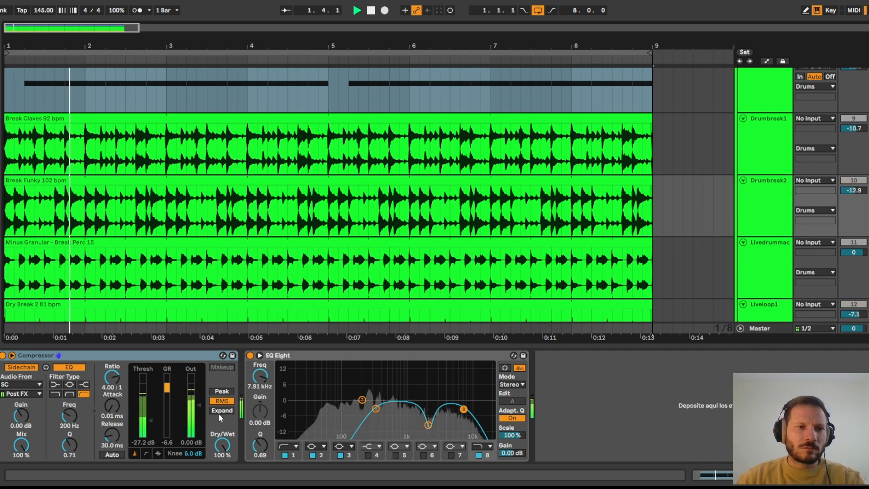
pyautogui.click(3, 355)
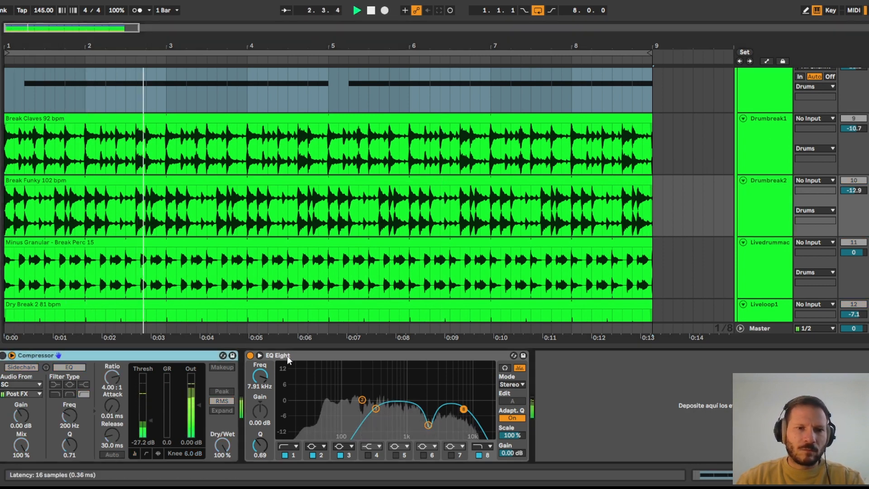
pyautogui.click(249, 355)
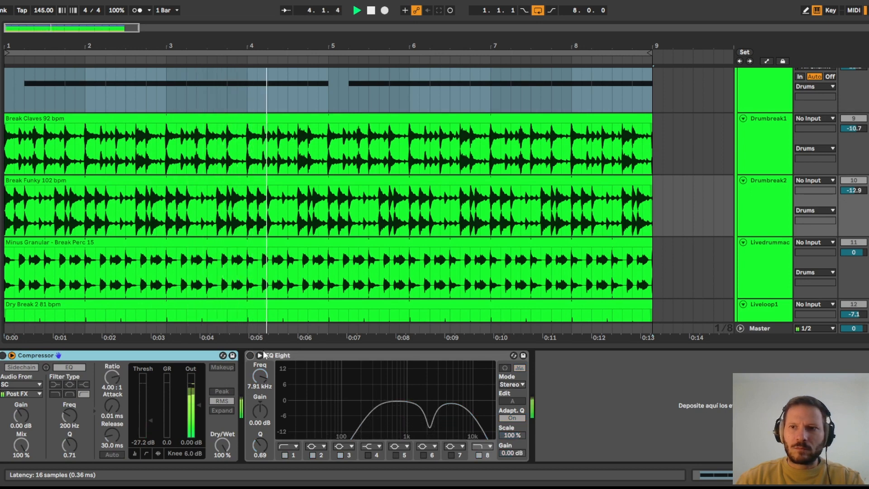
# Audition the Drumbreak1 track with its Saturator, Compressor and Auto Filter bypassed, switching each effect back on during playback
pyautogui.press('space')
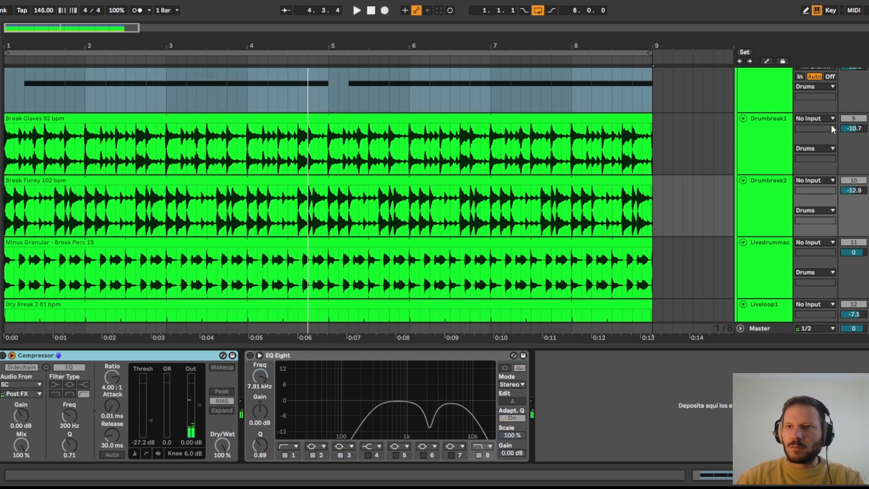
pyautogui.click(765, 147)
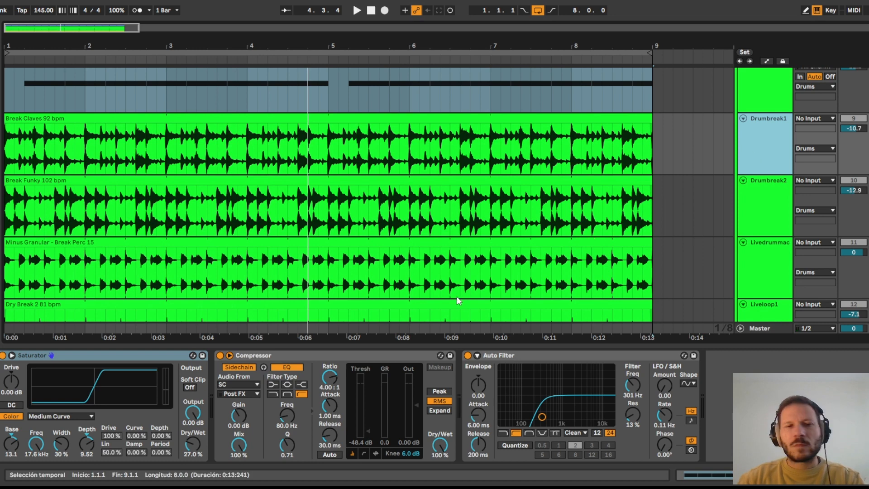
pyautogui.click(3, 355)
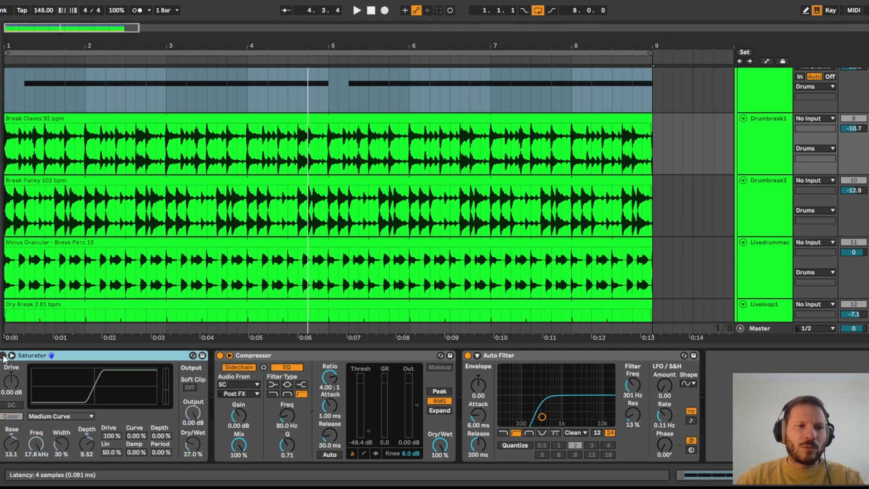
pyautogui.click(219, 357)
pyautogui.press('space')
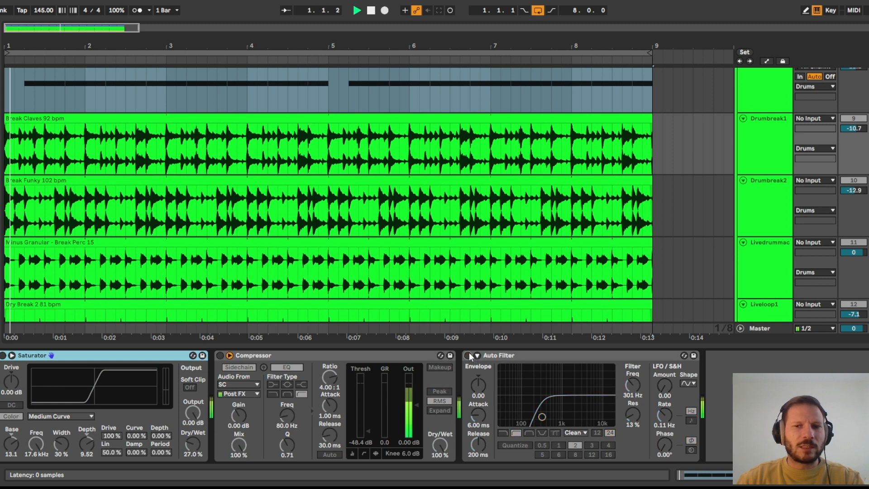
pyautogui.click(4, 355)
pyautogui.click(219, 356)
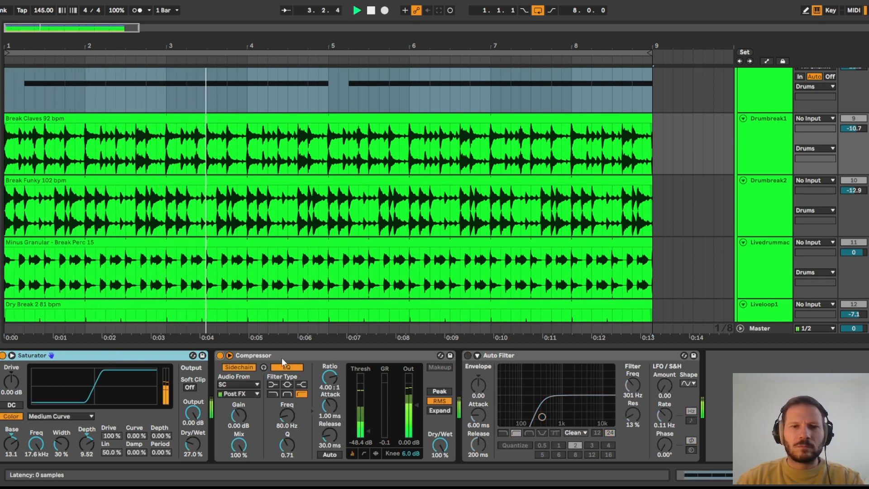
pyautogui.click(467, 355)
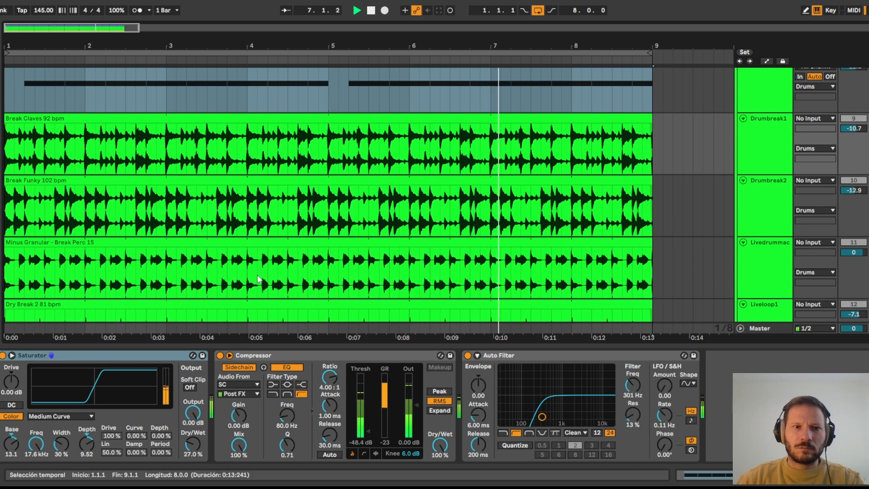
# Re-enable the Compressor and EQ Eight on the Drumbreak2 track, comparing the EQ on and off, and stop playback
pyautogui.click(771, 200)
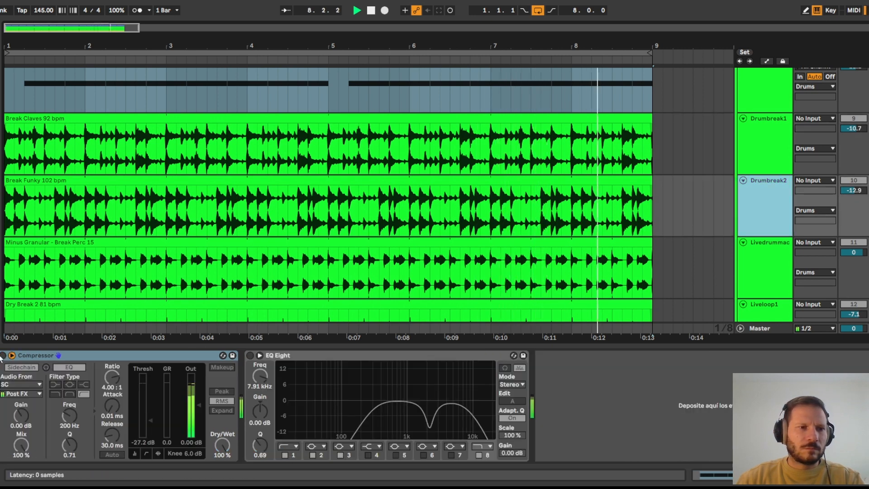
pyautogui.click(3, 355)
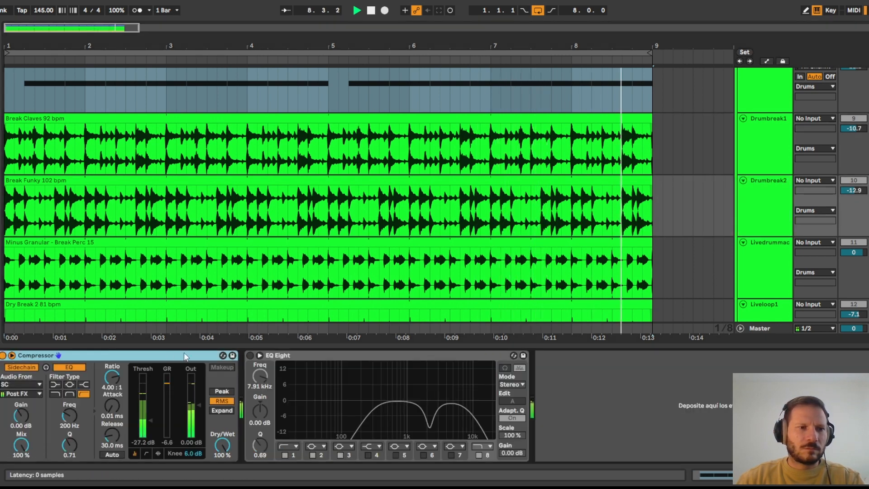
pyautogui.click(251, 353)
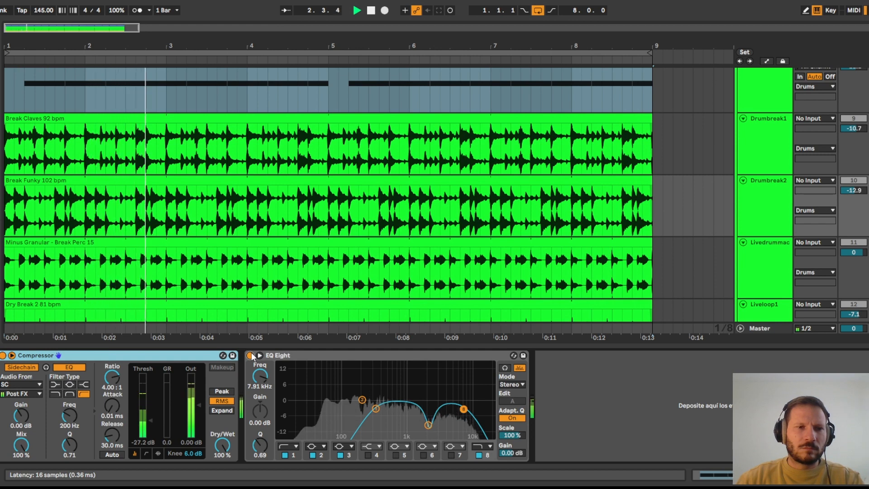
pyautogui.click(251, 355)
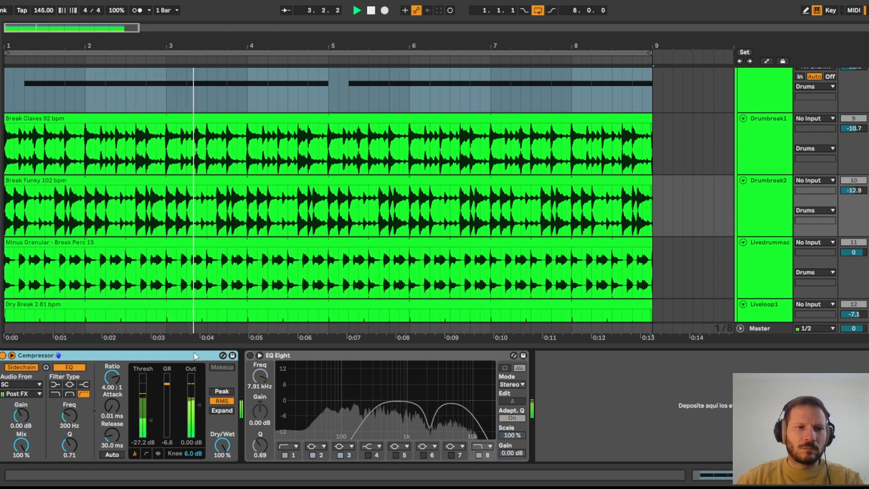
pyautogui.click(250, 354)
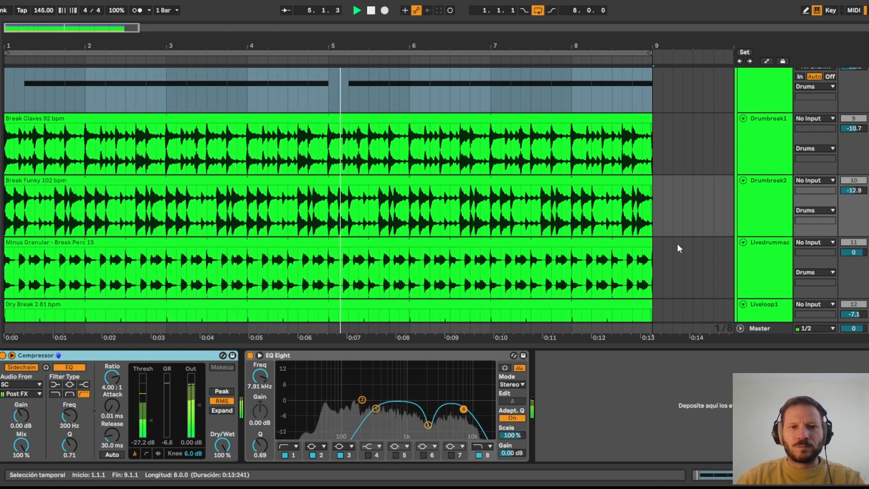
pyautogui.press('space')
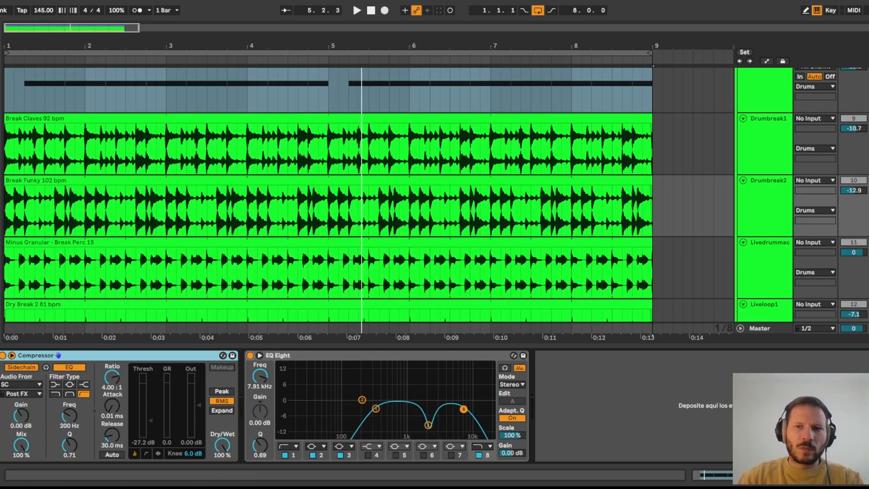
# Play the Livedrummac track and compare its sound with the Compressor and Auto Filter bypassed and re-enabled
pyautogui.click(758, 267)
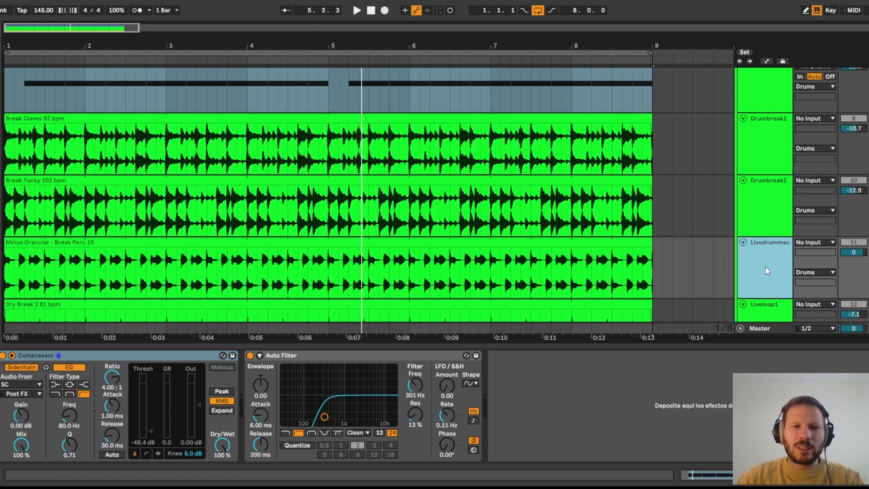
pyautogui.press('space')
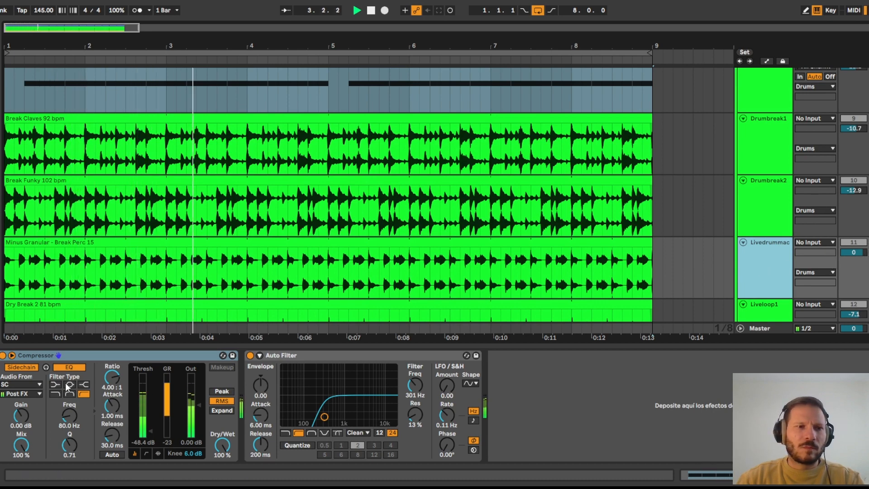
pyautogui.scroll(-2, 680, 276)
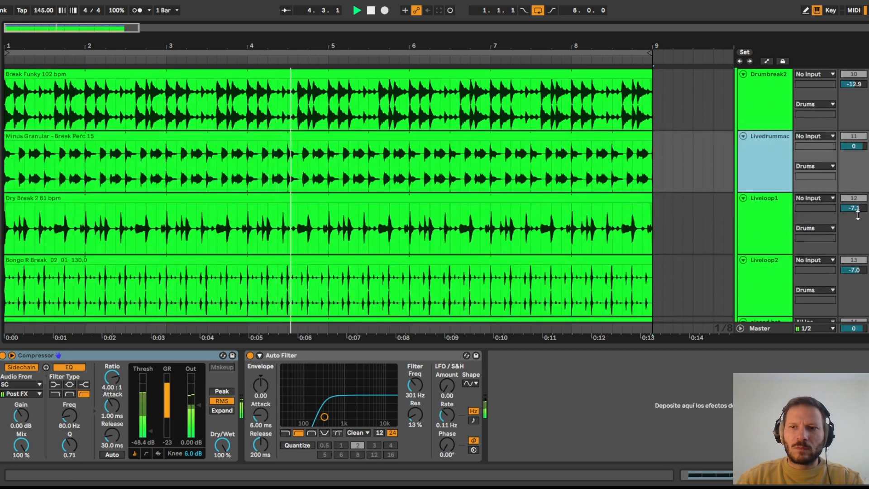
pyautogui.click(857, 209)
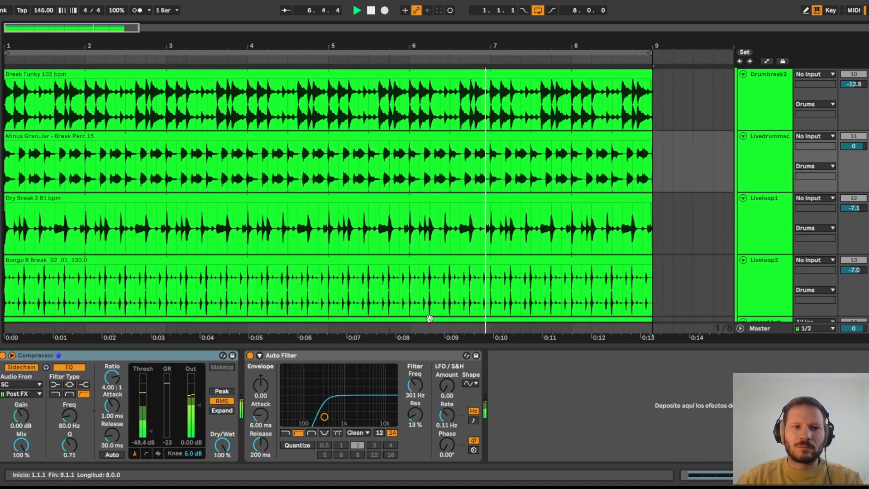
pyautogui.click(4, 355)
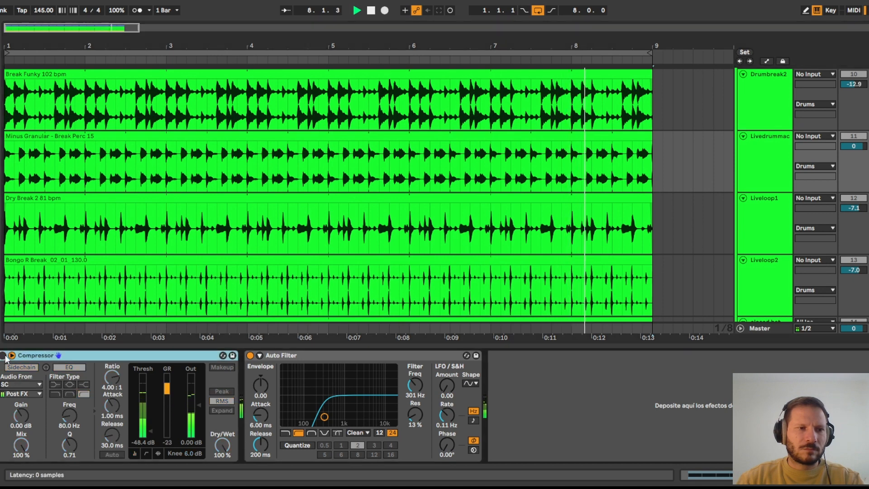
pyautogui.click(249, 355)
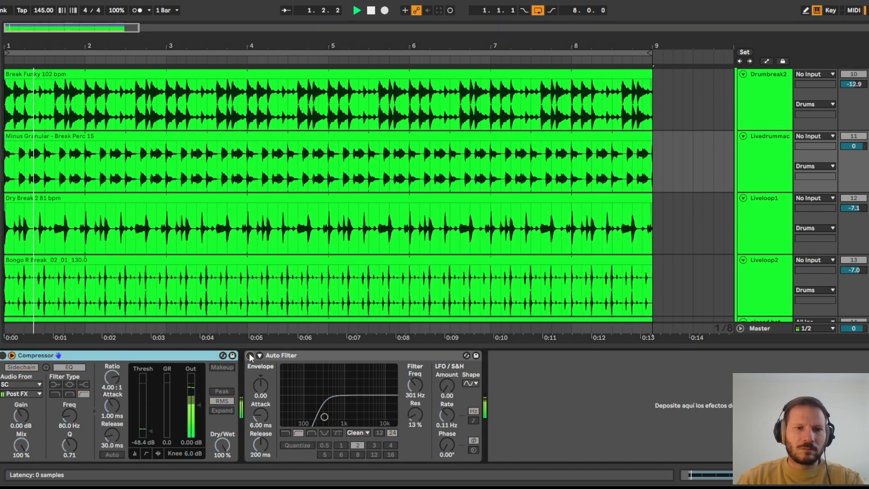
pyautogui.click(250, 356)
pyautogui.click(4, 356)
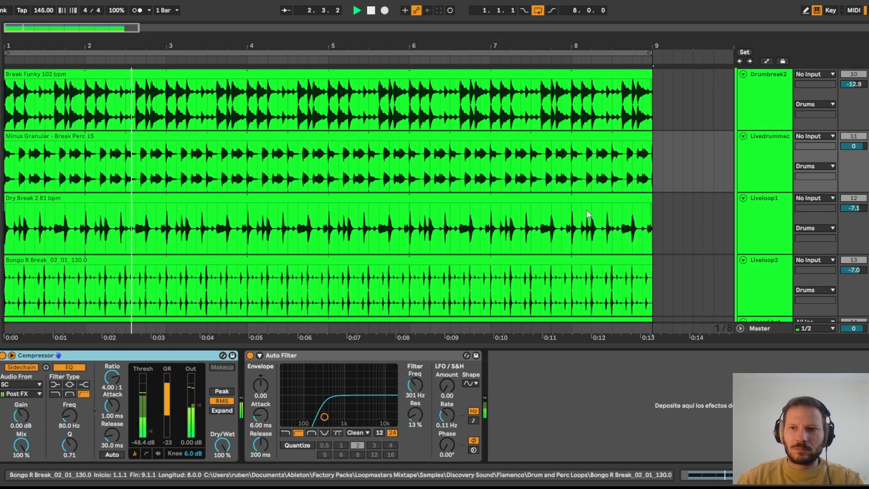
# Compare the Liveloop1 track with its Compressor and Auto Filter bypassed and re-enabled during playback
pyautogui.click(740, 221)
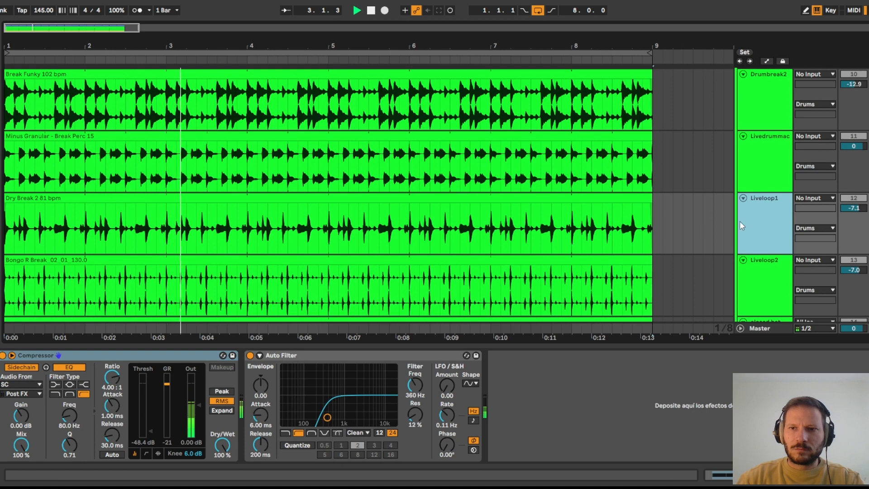
pyautogui.click(4, 355)
pyautogui.click(250, 356)
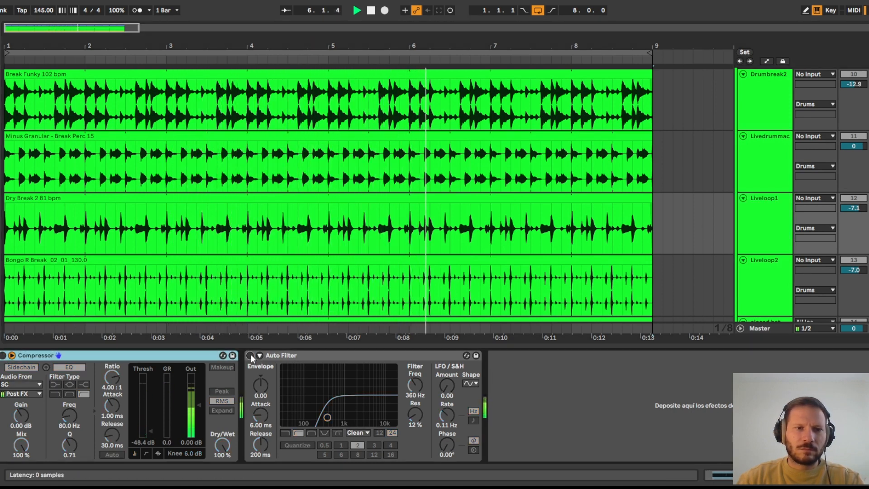
pyautogui.click(249, 356)
pyautogui.click(4, 355)
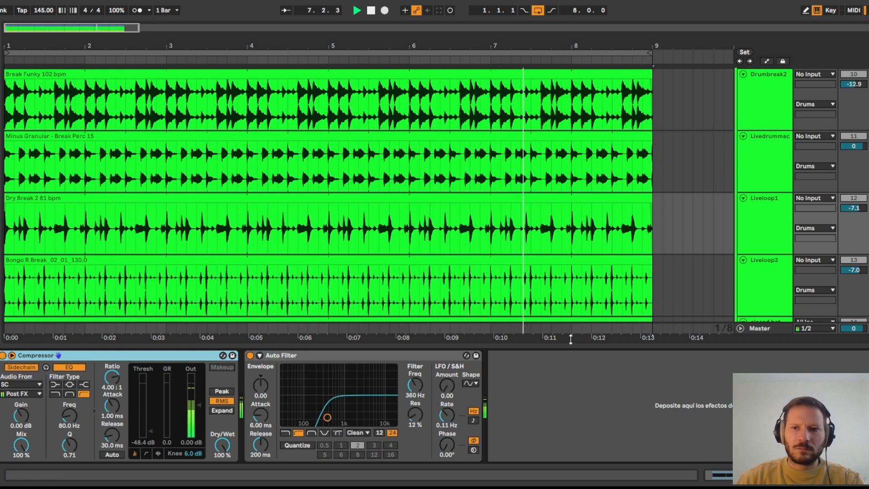
# Compare the Liveloop2 track with its Compressor bypassed and re-enabled, and stop playback
pyautogui.click(767, 280)
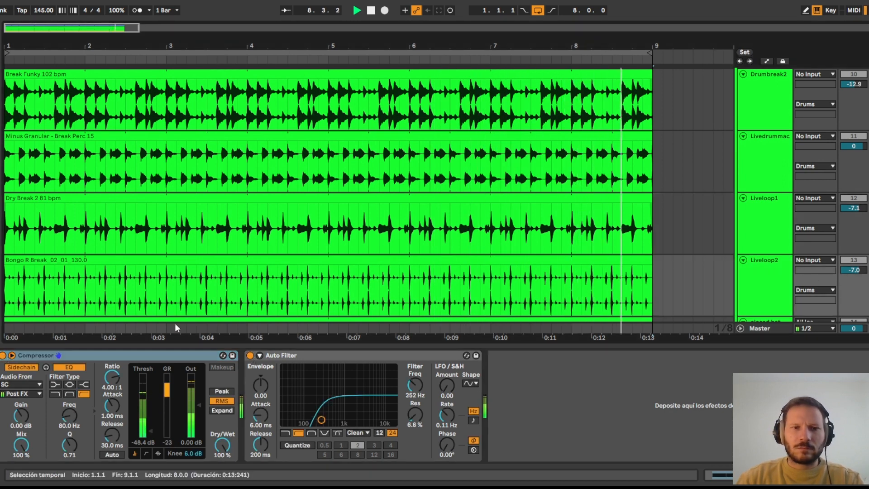
pyautogui.scroll(-2, 634, 271)
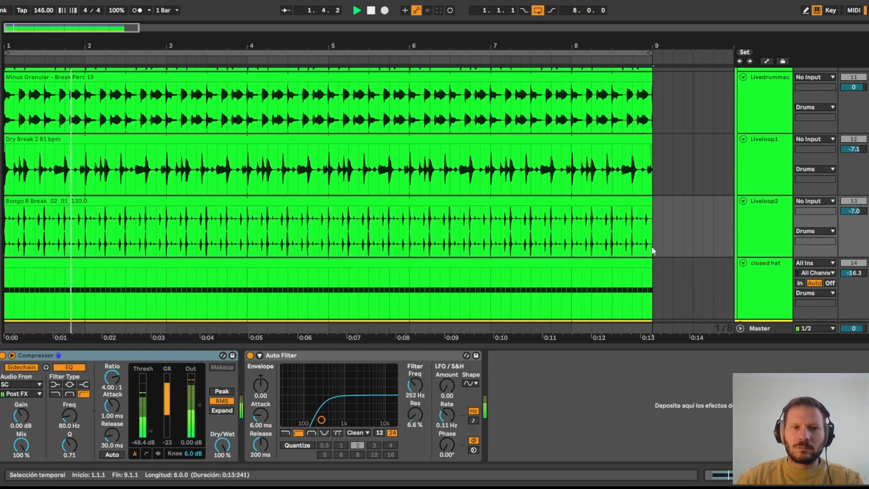
pyautogui.click(3, 356)
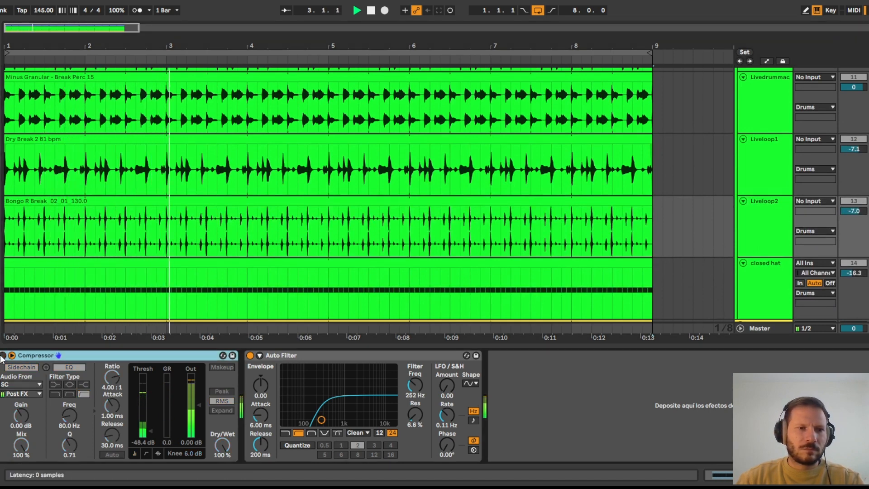
pyautogui.click(3, 356)
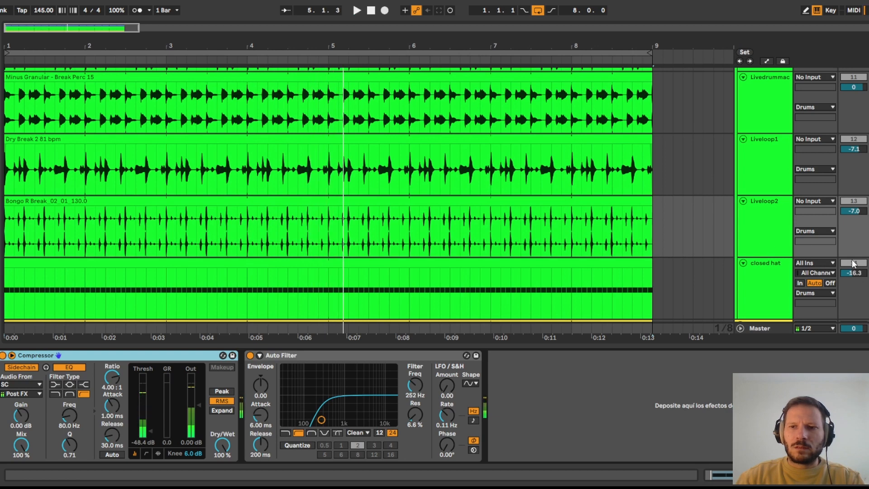
# Examine the closed hat track's Hihat Closed 707 sampler, Compressor and Auto Filter, and briefly play the layer
pyautogui.click(759, 284)
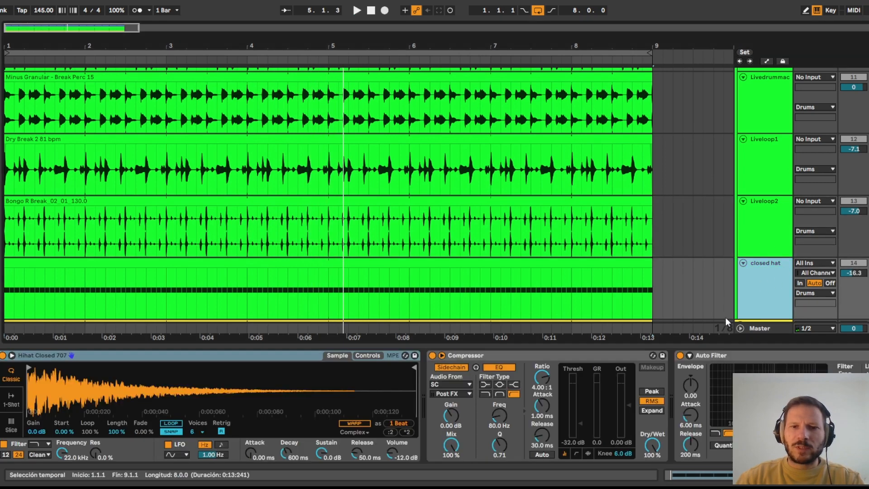
pyautogui.scroll(-1, 727, 320)
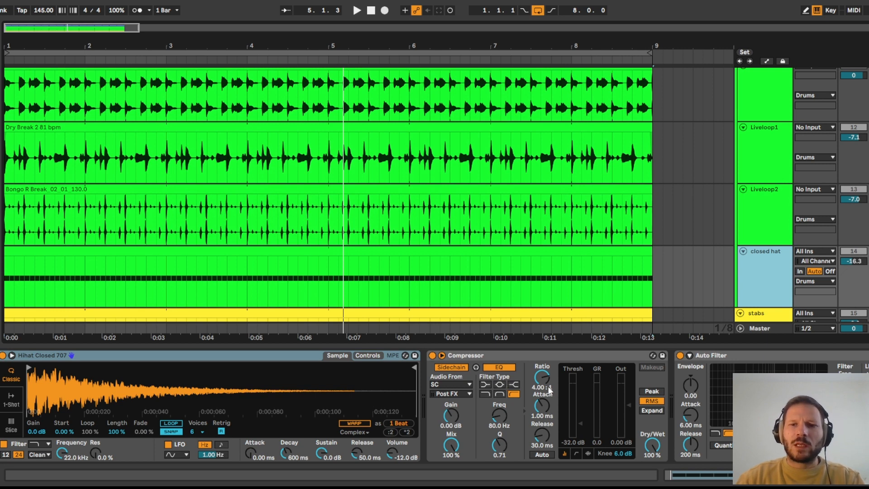
pyautogui.hscroll(2, 434, 407)
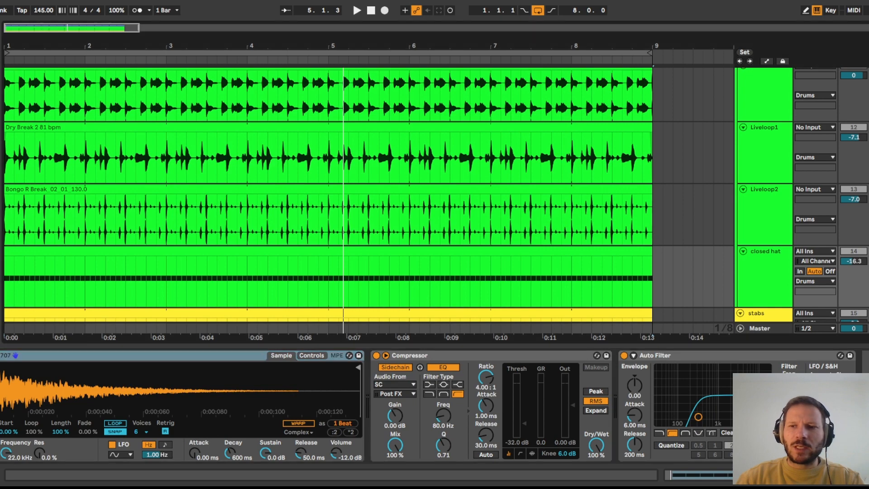
pyautogui.press('space')
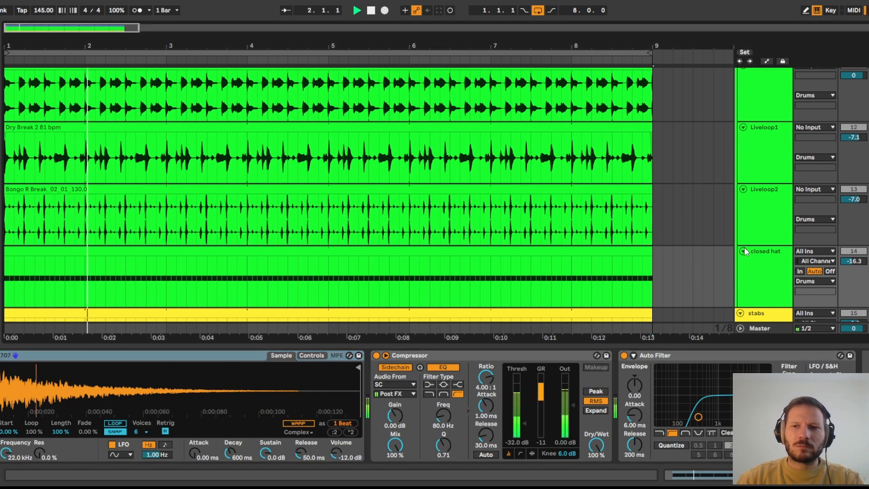
pyautogui.press('space')
# Play the loop with the Hihat1 and Hihat2 tracks activated, and activate the Kick and 909 tracks during playback
pyautogui.scroll(10, 764, 267)
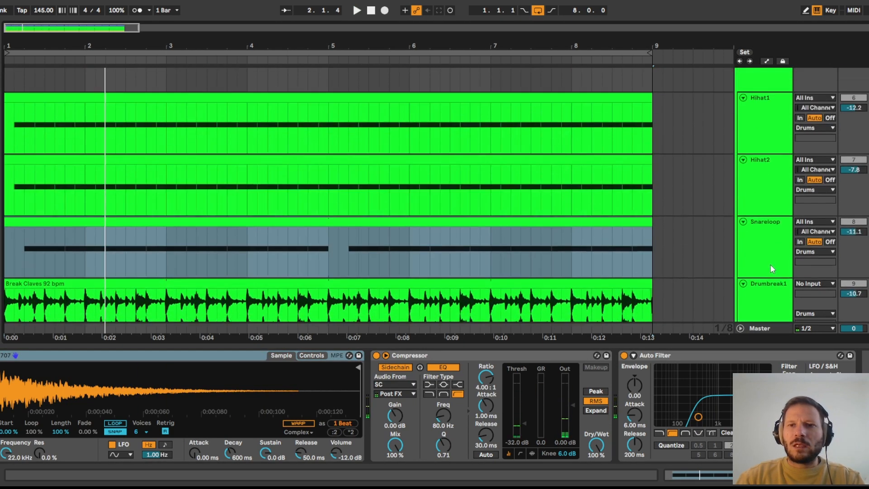
pyautogui.scroll(2, 853, 134)
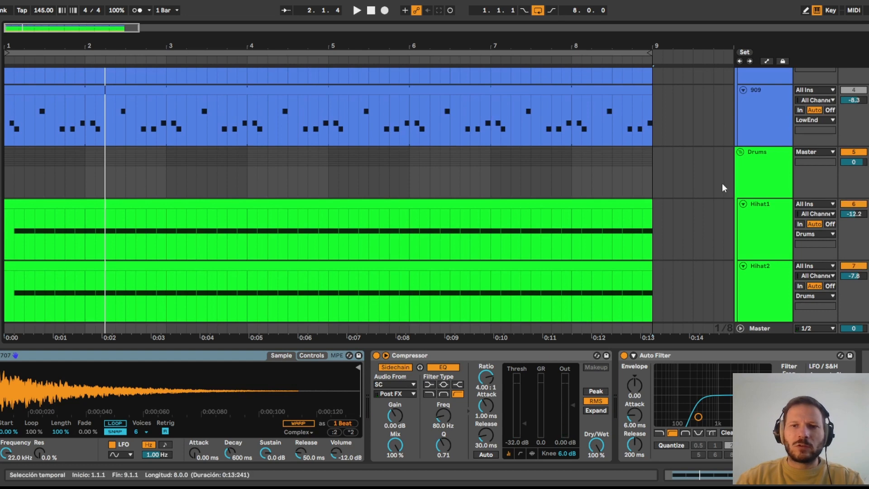
pyautogui.press('space')
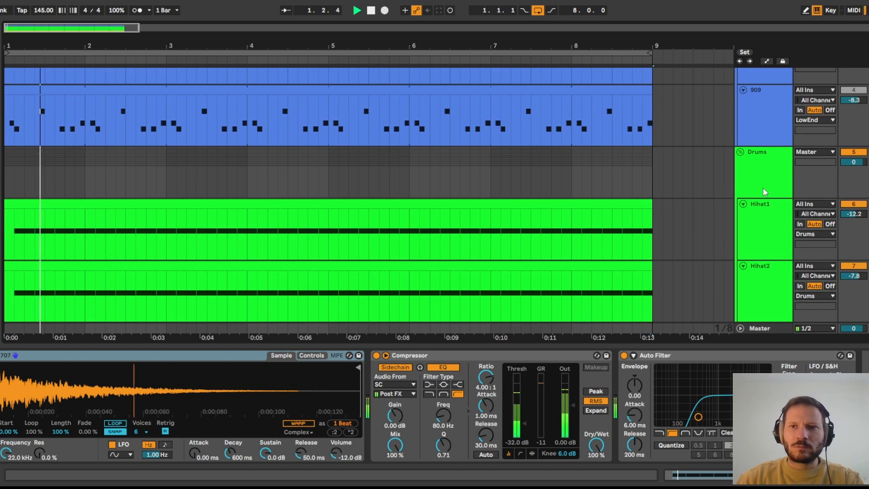
pyautogui.scroll(6, 765, 190)
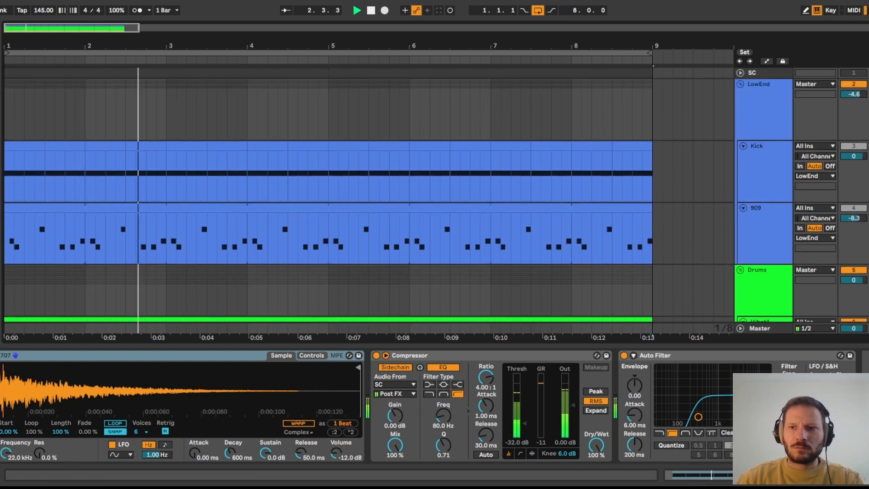
pyautogui.press('F3')
pyautogui.press('F4')
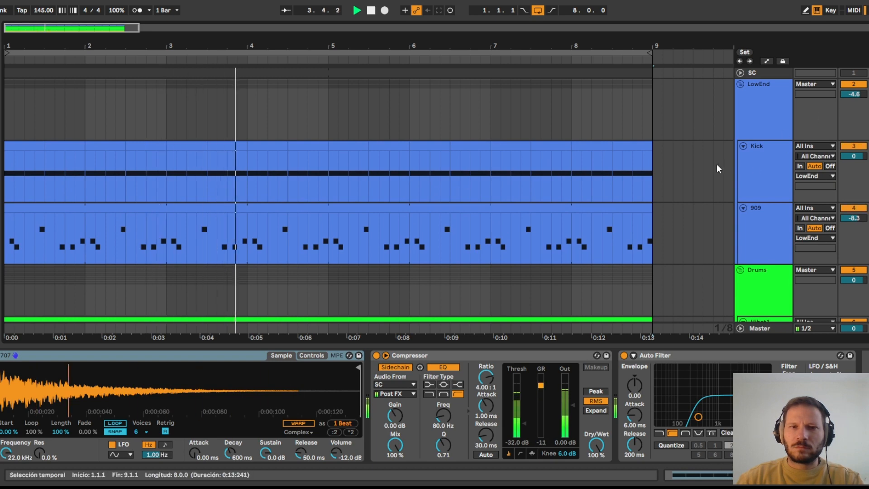
# Examine the stabs track's Drum Rack, comparing the DS FM synth settings and device chains of its two loaded pads
pyautogui.scroll(-5, 753, 167)
pyautogui.scroll(-6, 753, 167)
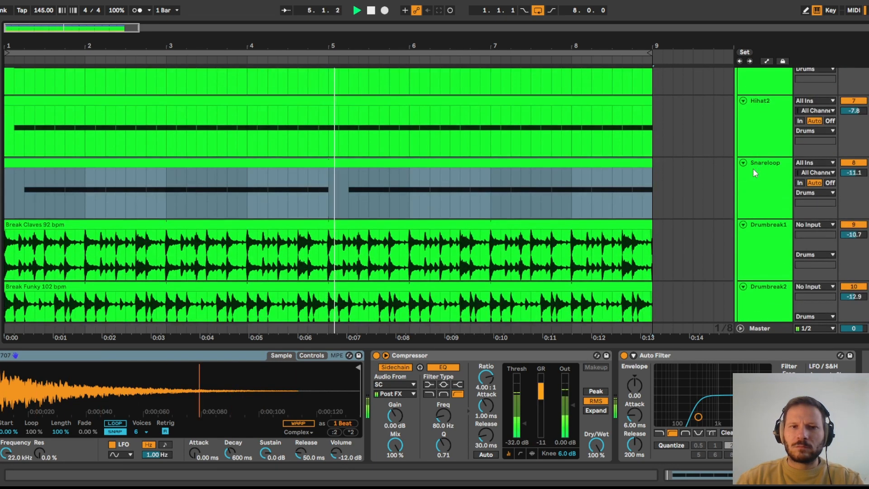
pyautogui.scroll(-10, 753, 172)
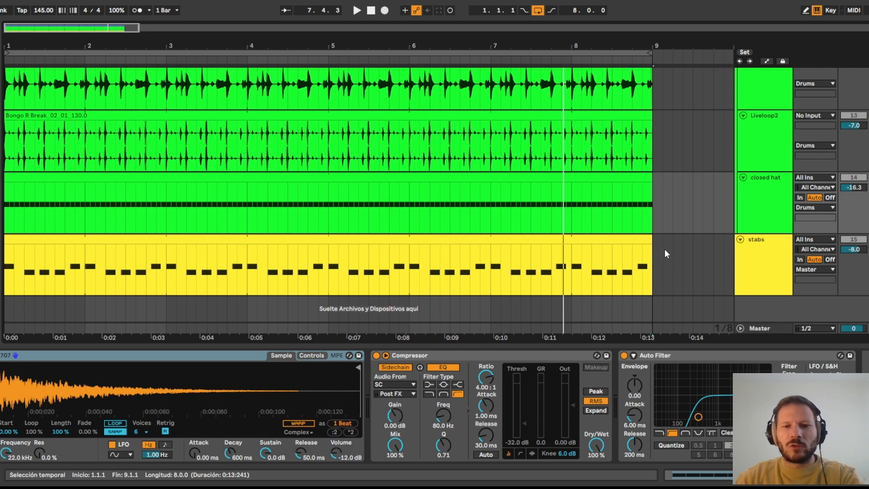
pyautogui.click(764, 256)
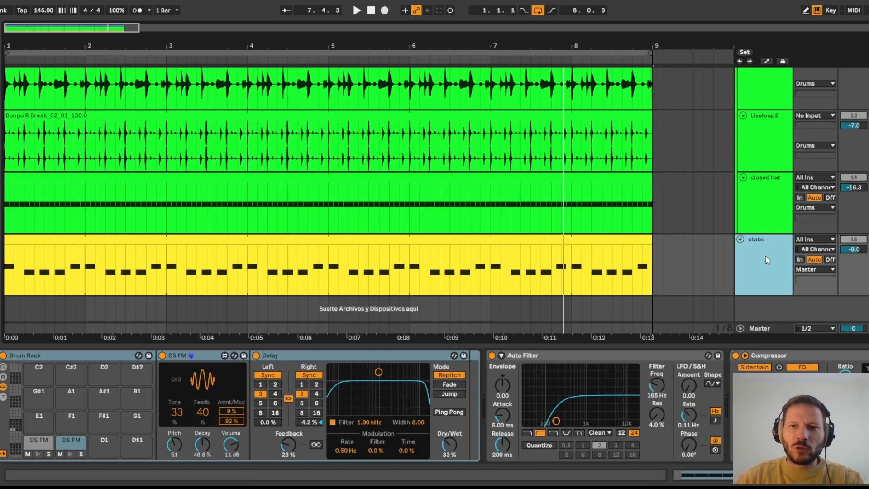
pyautogui.click(48, 441)
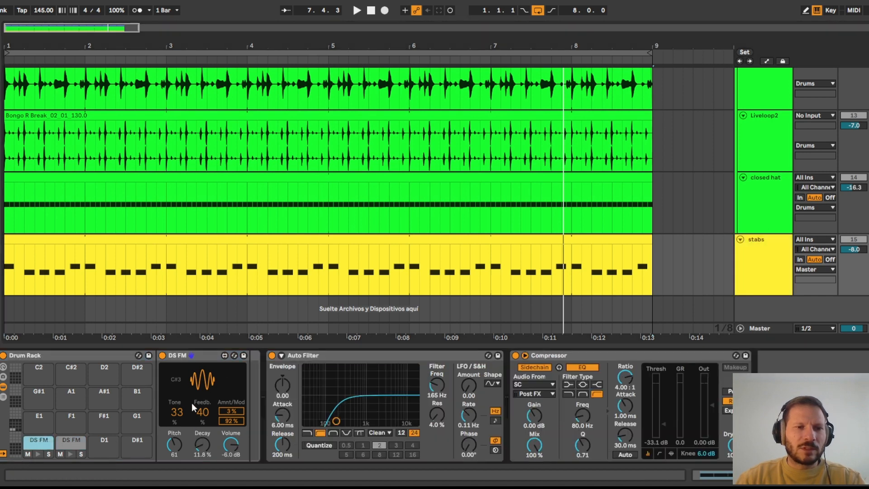
pyautogui.click(203, 356)
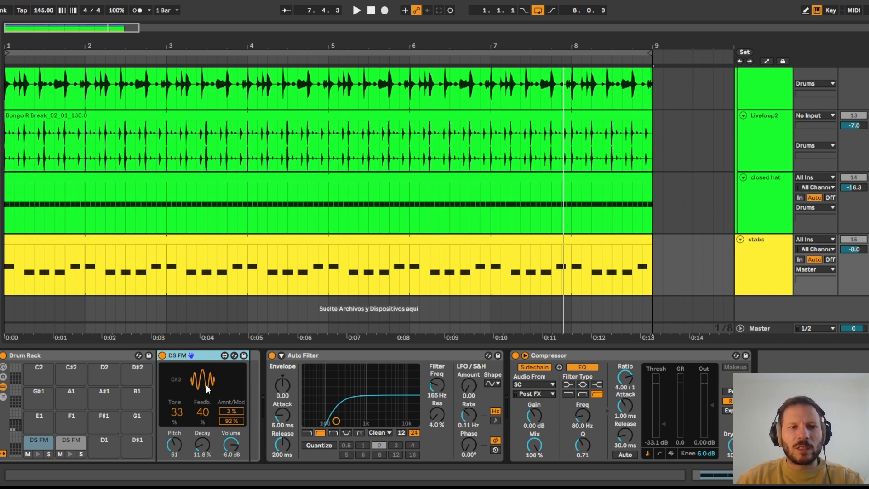
pyautogui.click(70, 443)
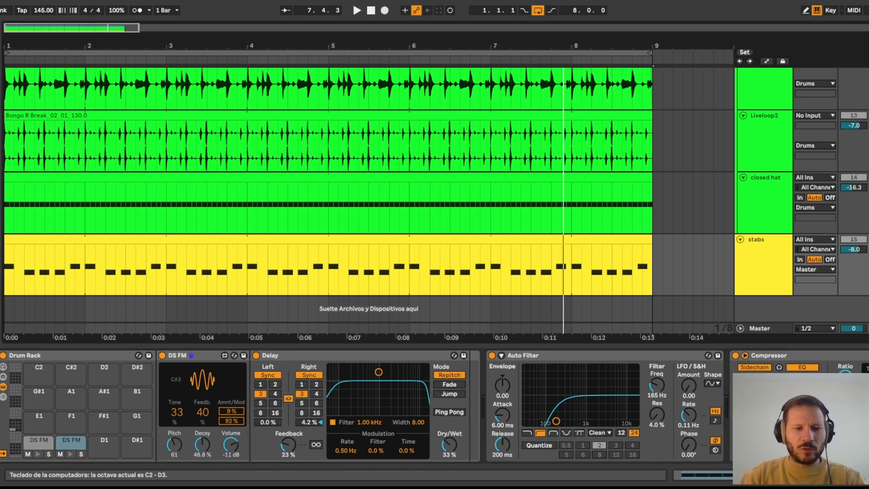
# Audition the stabs rack's two DS FM pads by playing them alternately with the computer MIDI keyboard
pyautogui.press('a')
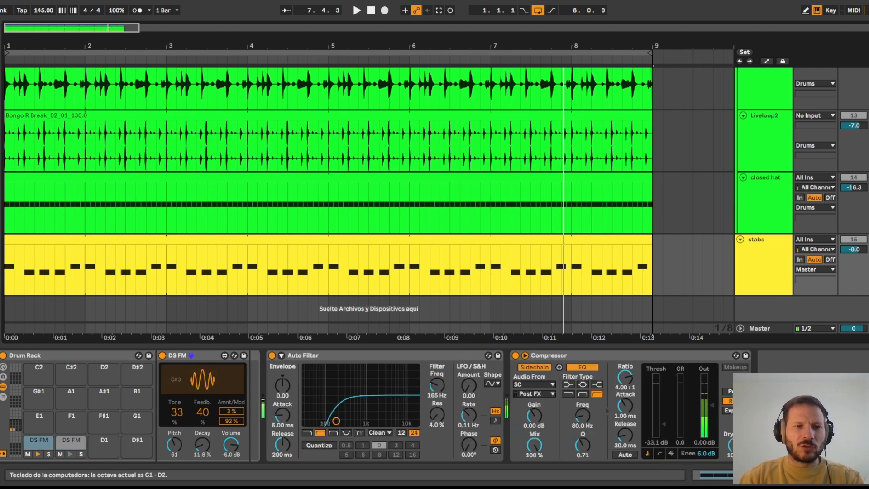
pyautogui.press('s')
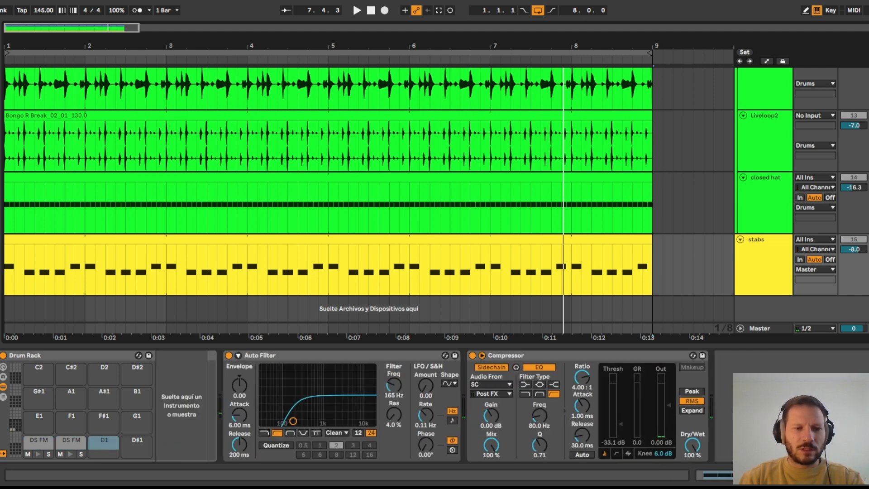
pyautogui.press('w')
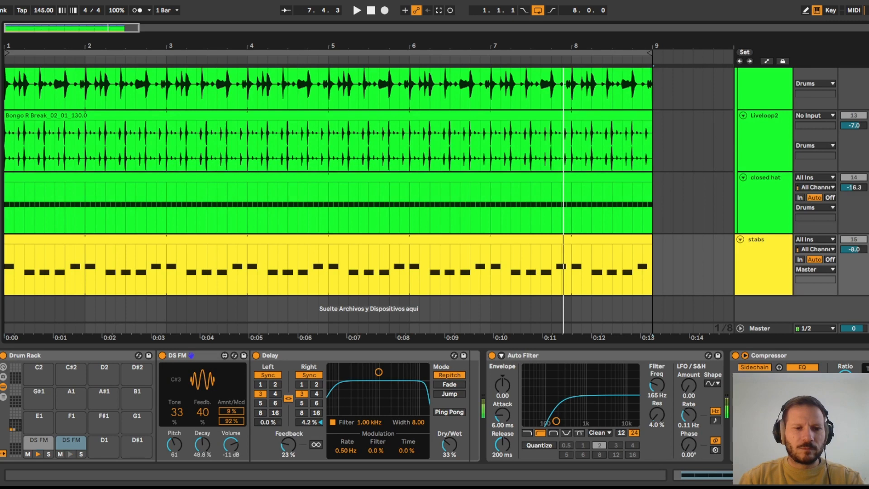
pyautogui.press('a')
pyautogui.press('w')
pyautogui.press('a')
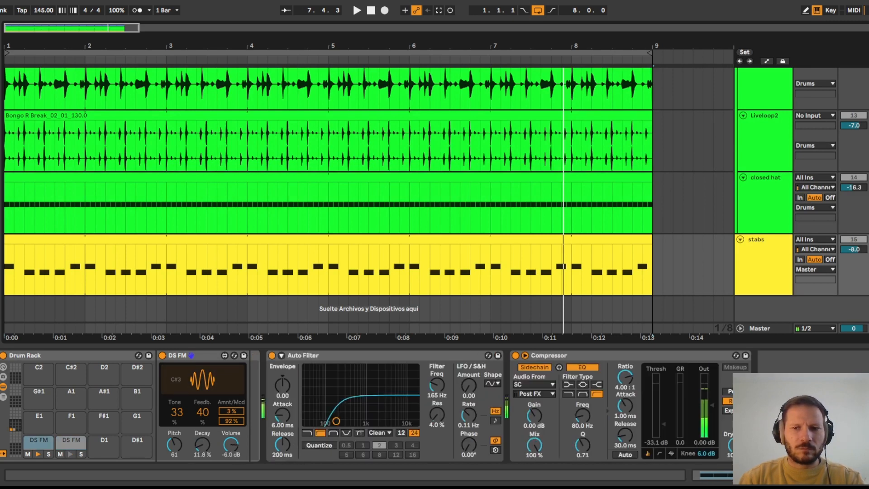
pyautogui.press('w')
pyautogui.press('w')
pyautogui.press('w')
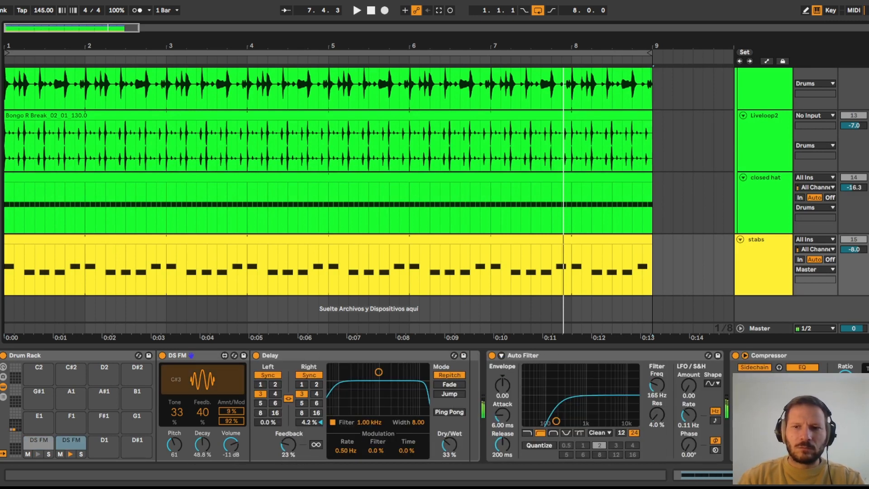
pyautogui.press('w')
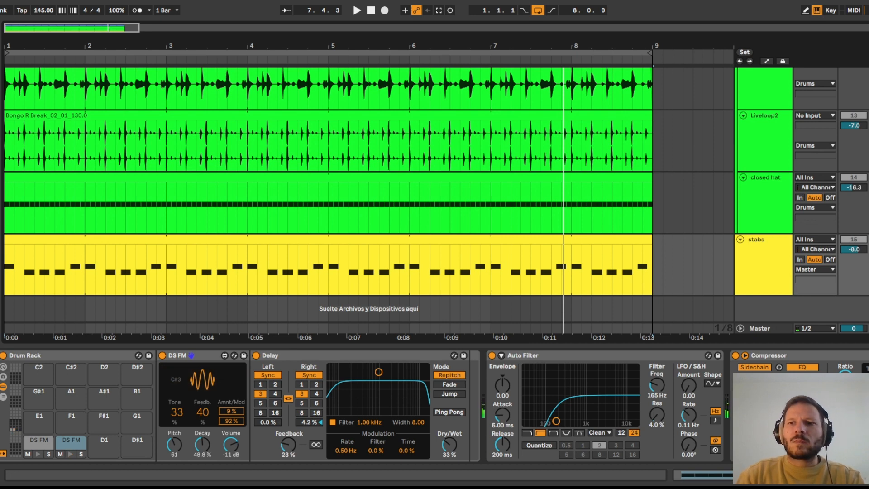
# Play the stabs layer on its own while reviewing its Delay, Auto Filter and Compressor, and stop playback
pyautogui.press('space')
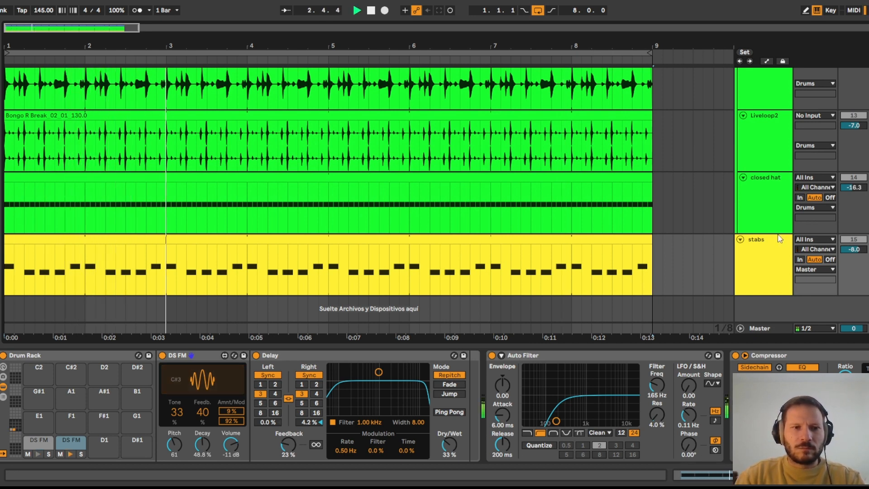
pyautogui.hscroll(2, 366, 405)
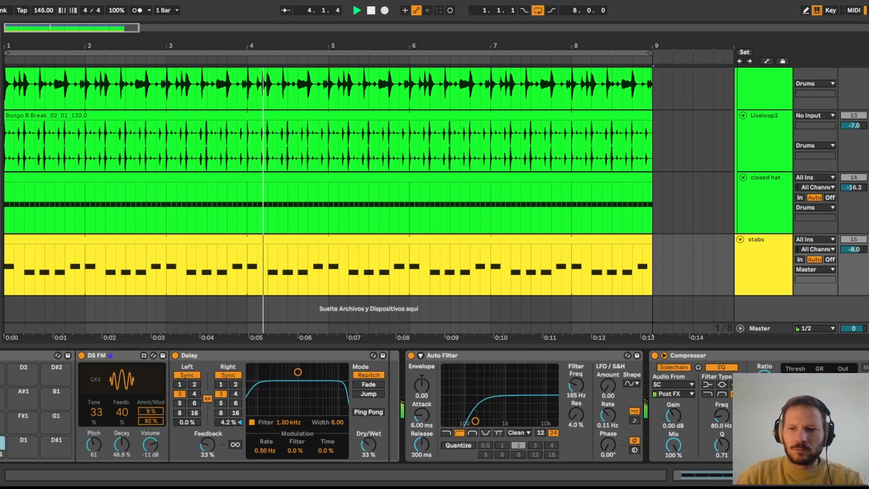
pyautogui.hscroll(1, 367, 405)
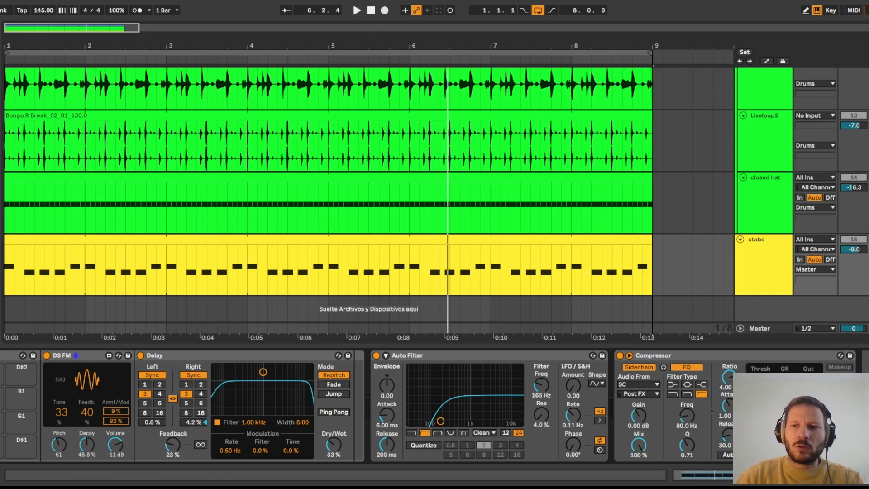
# Unsolo the stabs track and play the full groove with the low-end, drum and stab layers together
pyautogui.press('s')
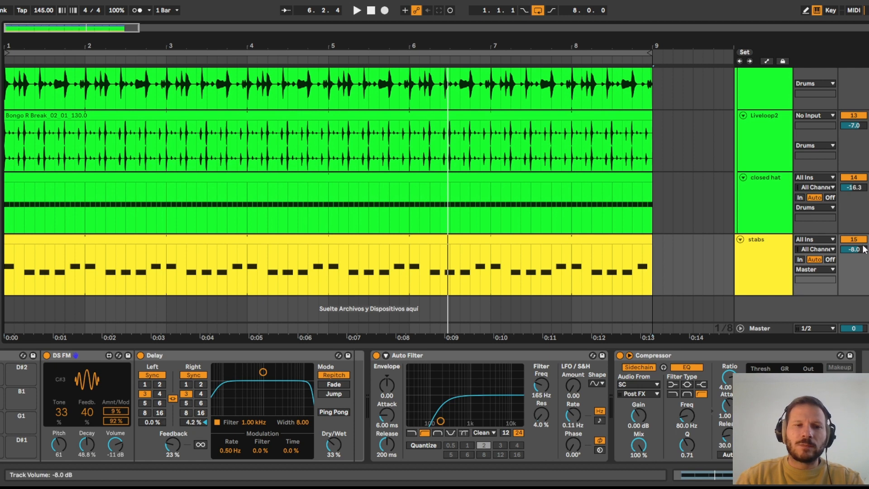
pyautogui.press('space')
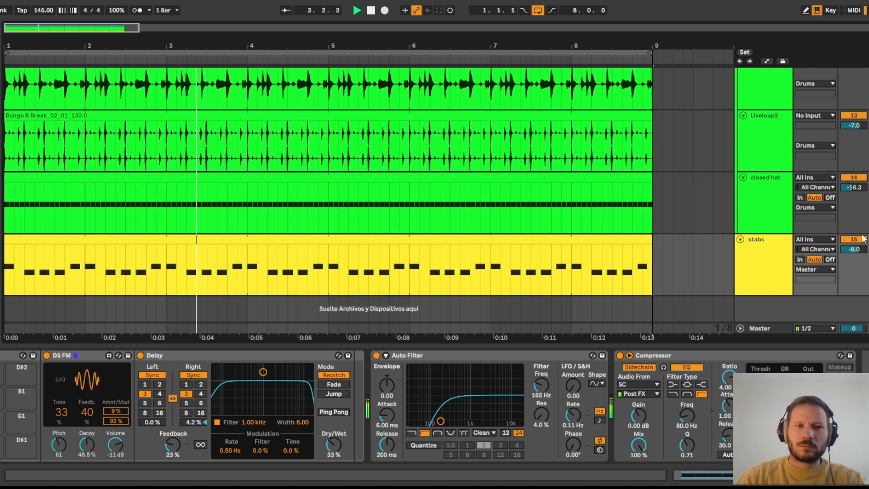
pyautogui.scroll(10, 862, 238)
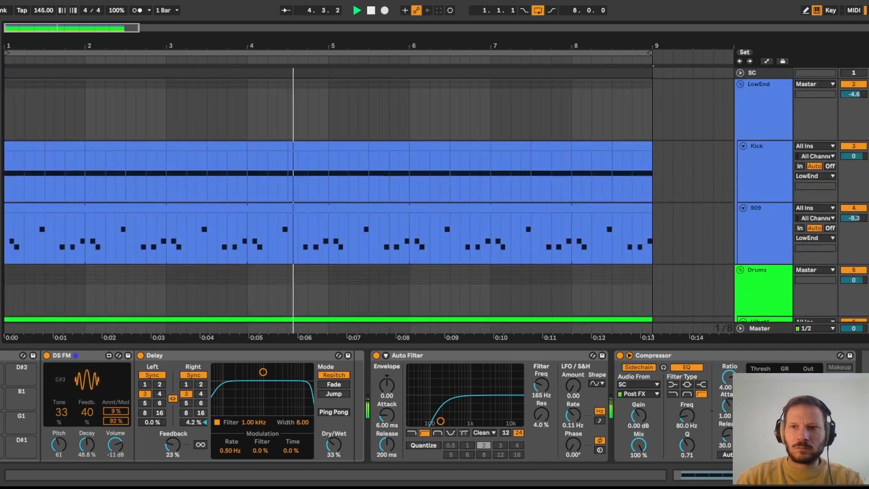
pyautogui.scroll(-8, 369, 199)
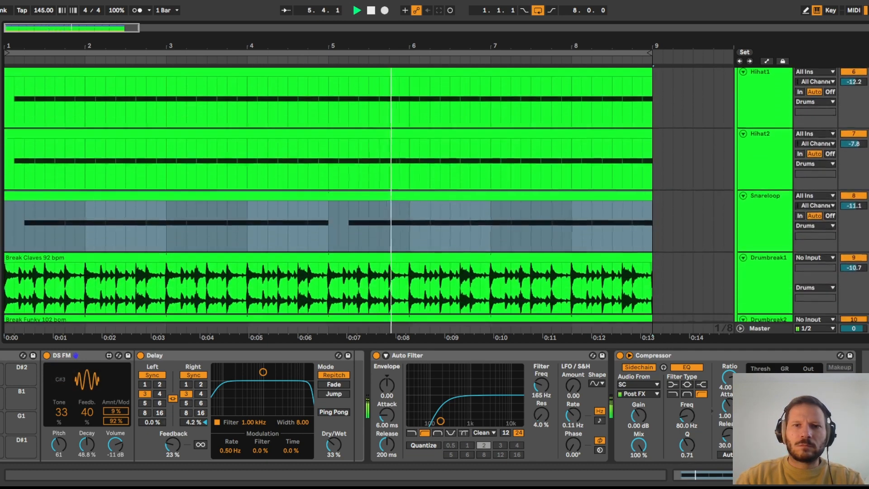
pyautogui.scroll(-8, 369, 199)
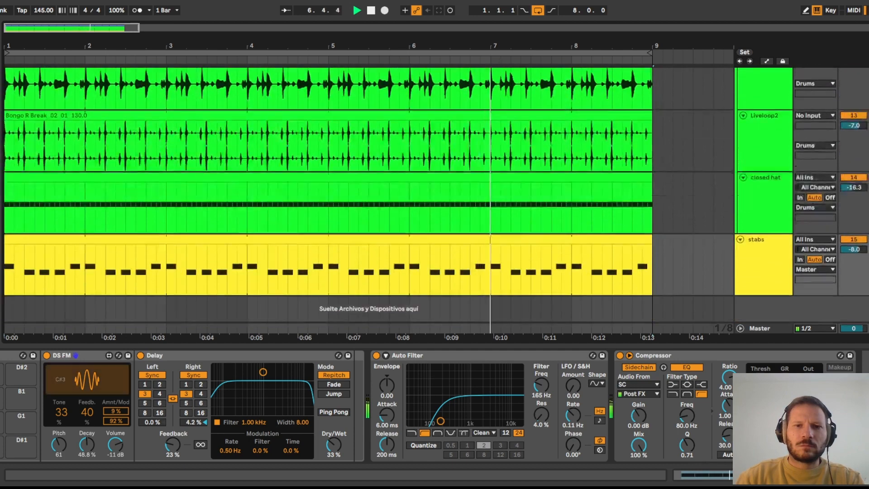